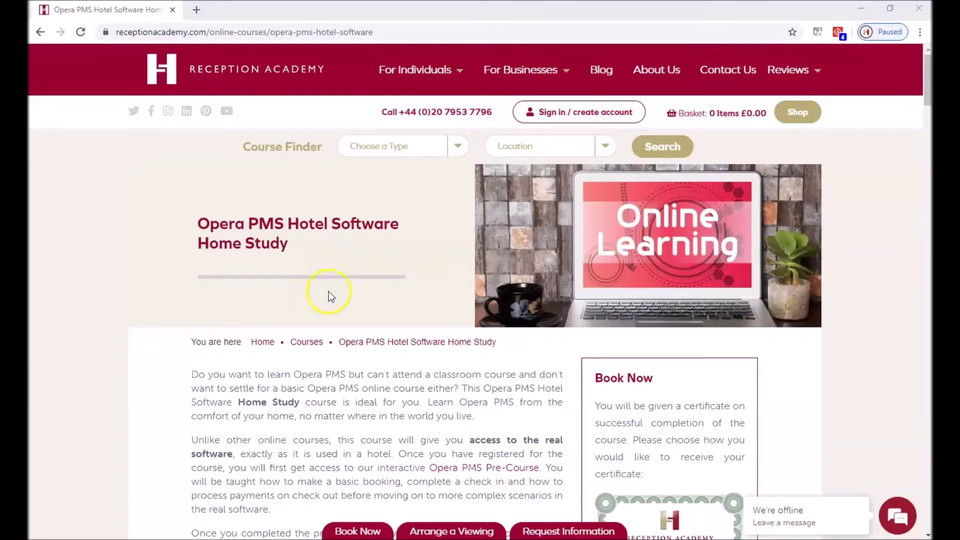
Scroll the Opera PMS Home Study page down to 'What is covered in this course?'.
{"action": "scroll", "coordinate": [370, 297], "scroll_direction": "down", "scroll_amount": 4}
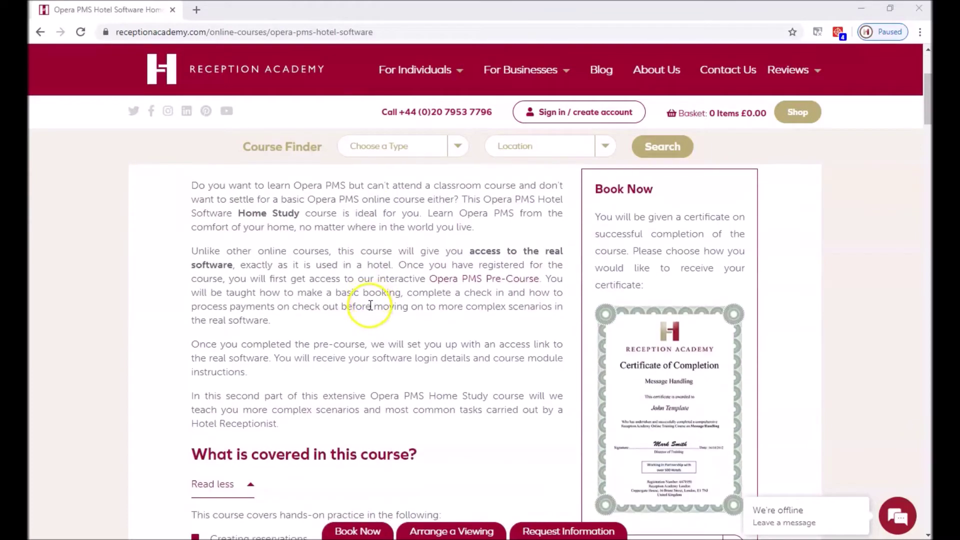
{"action": "scroll", "coordinate": [371, 306], "scroll_direction": "down", "scroll_amount": 1}
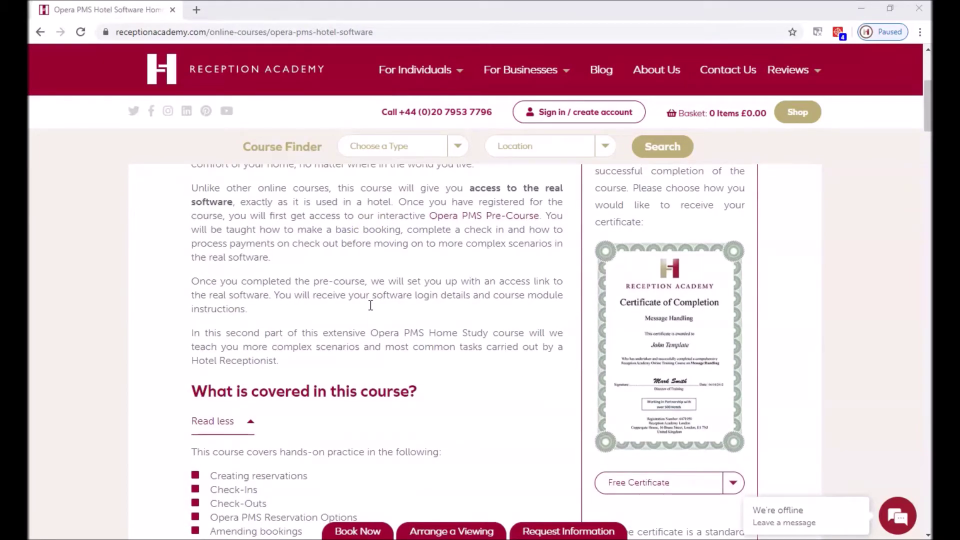
{"action": "scroll", "coordinate": [371, 305], "scroll_direction": "down", "scroll_amount": 4}
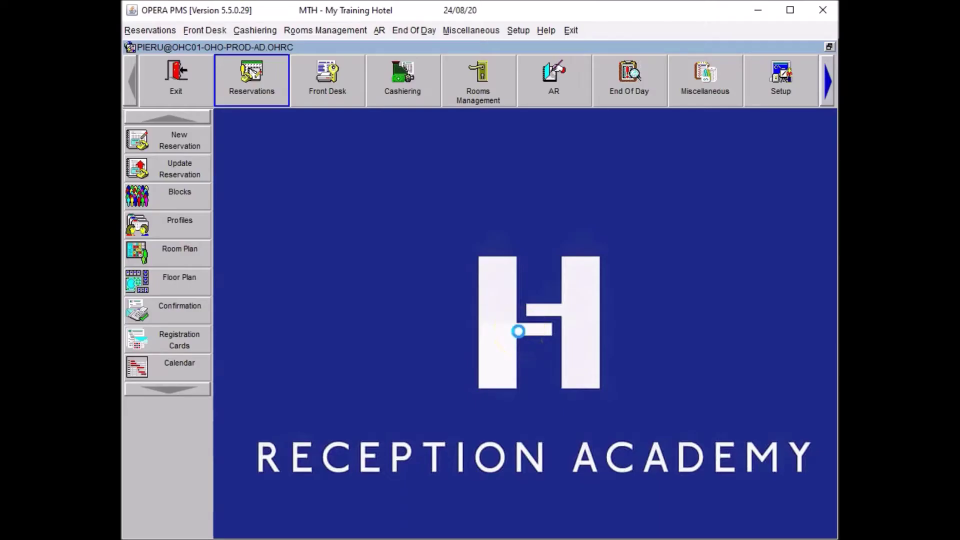
Load the guest's 24/08/20 two-night D1 reservation and bring up its options.
{"action": "key", "text": "alt+r"}
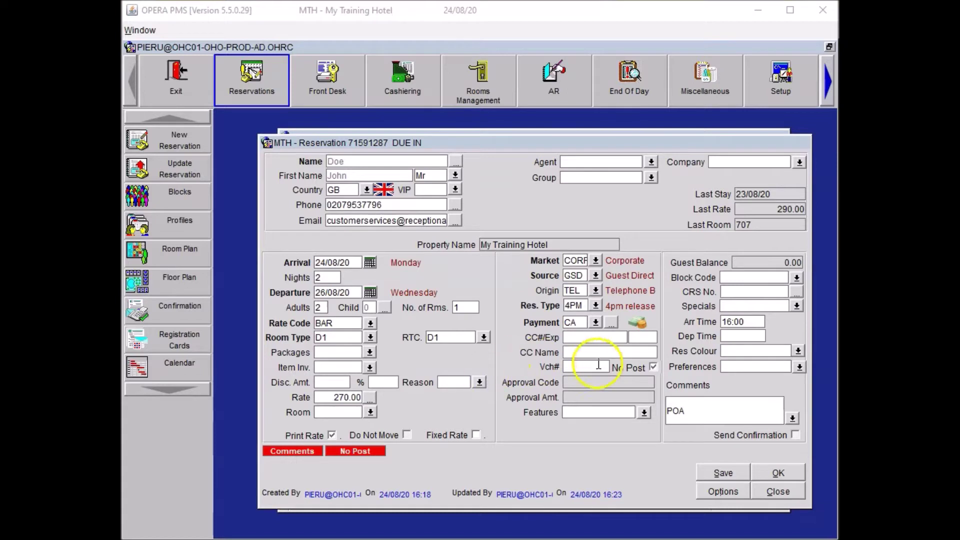
{"action": "left_click", "coordinate": [714, 497]}
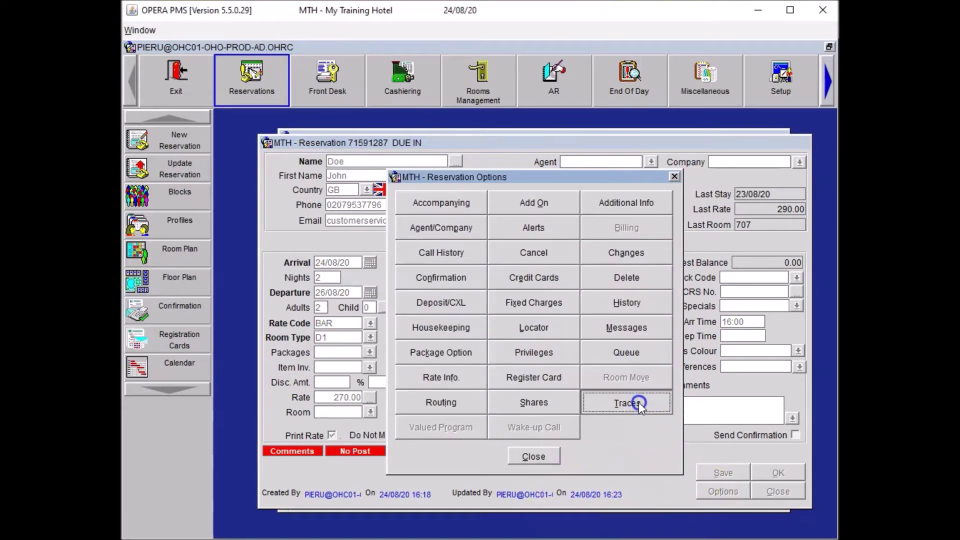
Add a CON trace 'Please arrange the Fashion Doll Quarterly Magazine.' and save the reservation.
{"action": "left_click", "coordinate": [638, 402]}
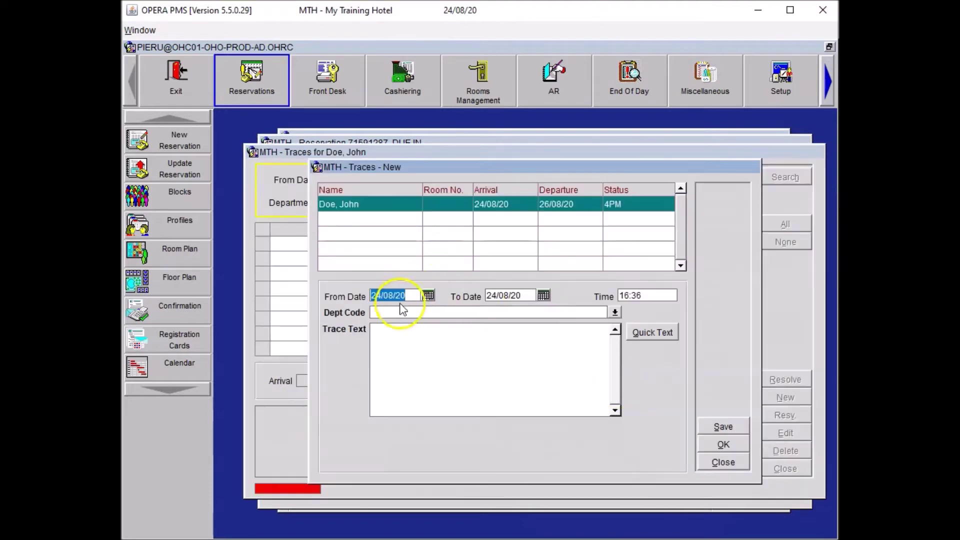
{"action": "left_click", "coordinate": [399, 310]}
{"action": "type", "text": "CON"}
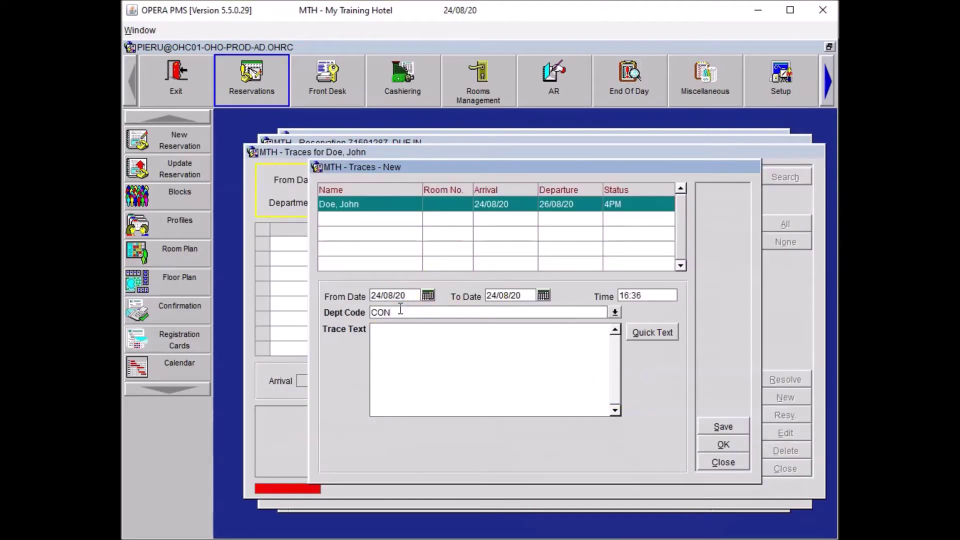
{"action": "left_click", "coordinate": [380, 343]}
{"action": "type", "text": "Please arrange the Fashion Doll Quarterly Magazine."}
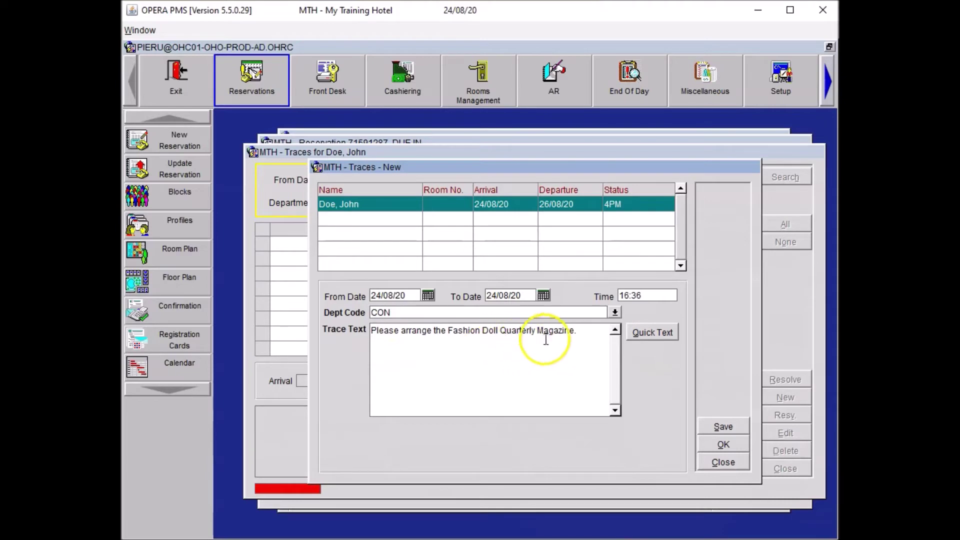
{"action": "left_click", "coordinate": [737, 442]}
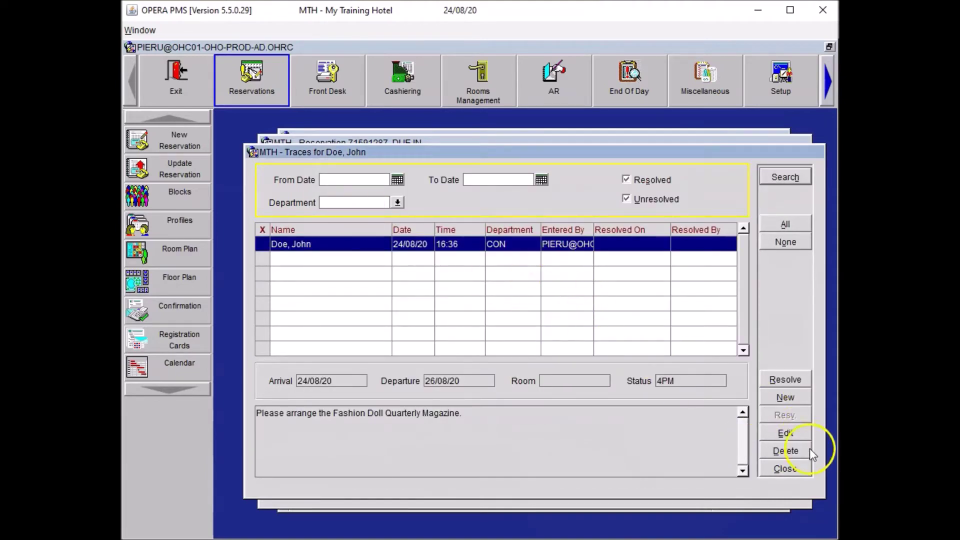
{"action": "left_click", "coordinate": [788, 472]}
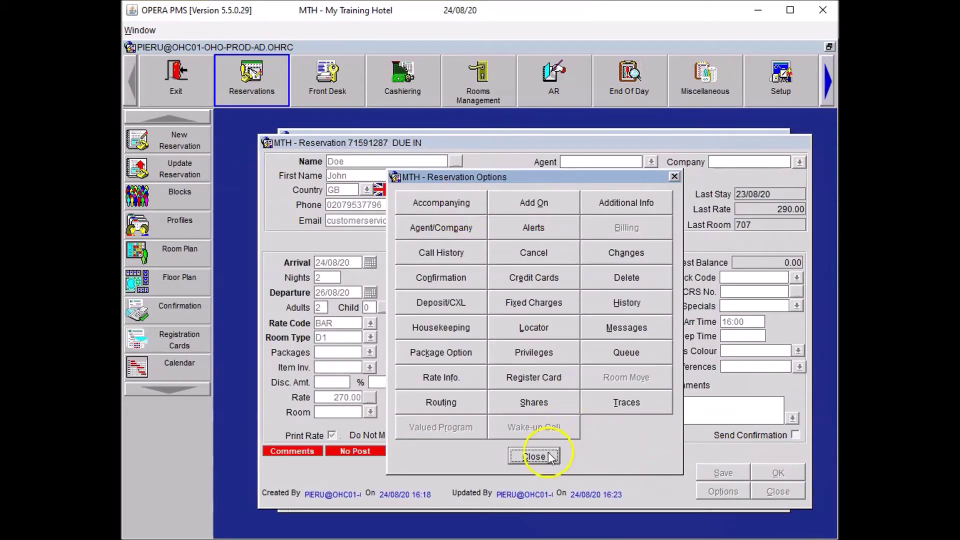
{"action": "left_click", "coordinate": [544, 455]}
{"action": "left_click", "coordinate": [715, 473]}
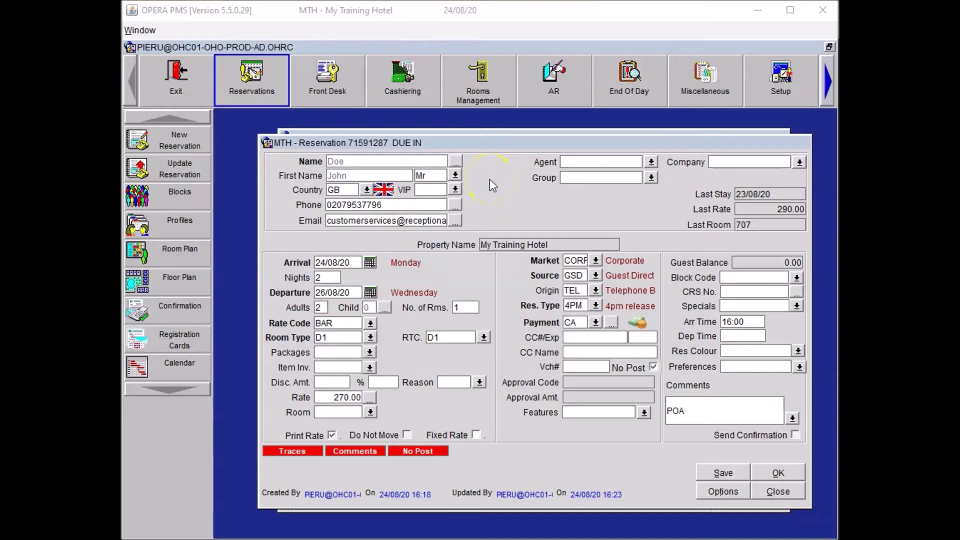
Enter the guest's home street address, London as city and the postcode, then save the reservation.
{"action": "left_click", "coordinate": [453, 161]}
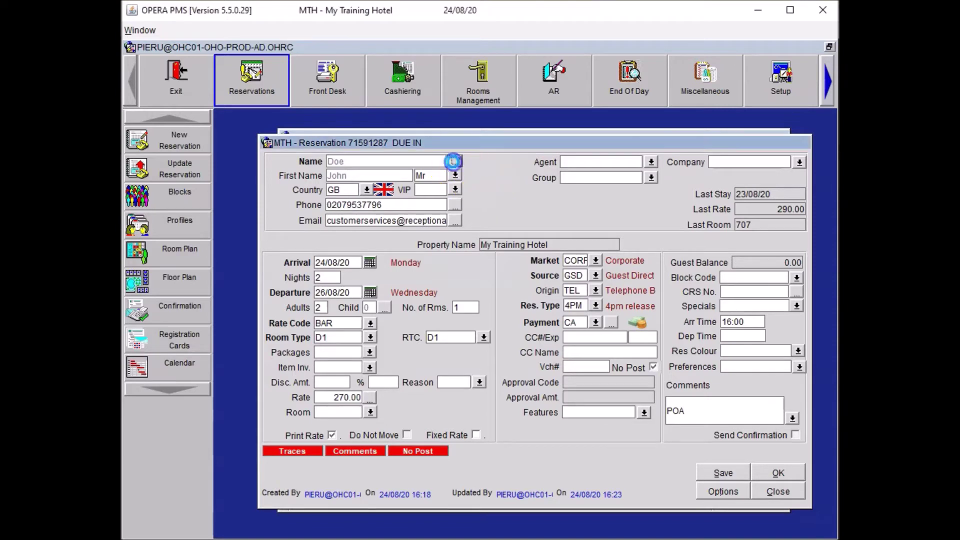
{"action": "left_click", "coordinate": [364, 254]}
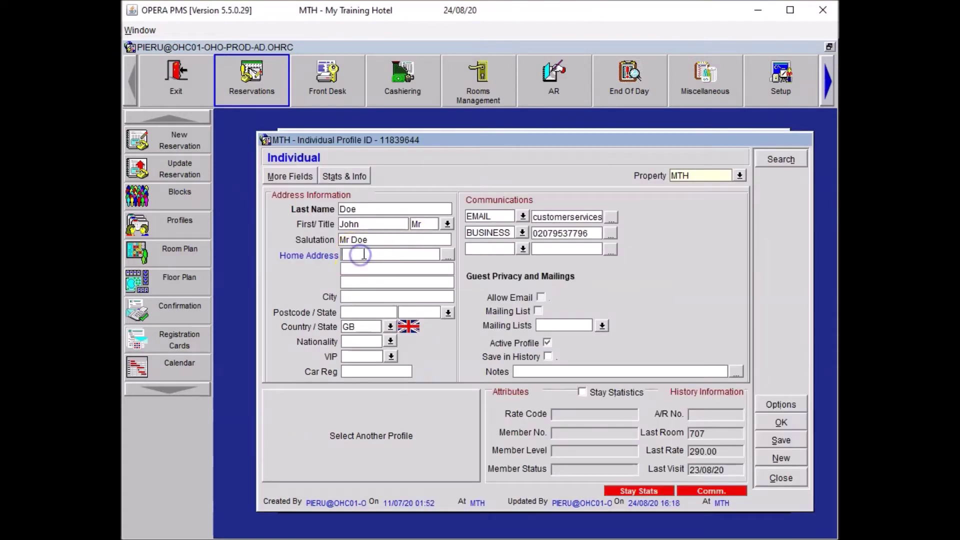
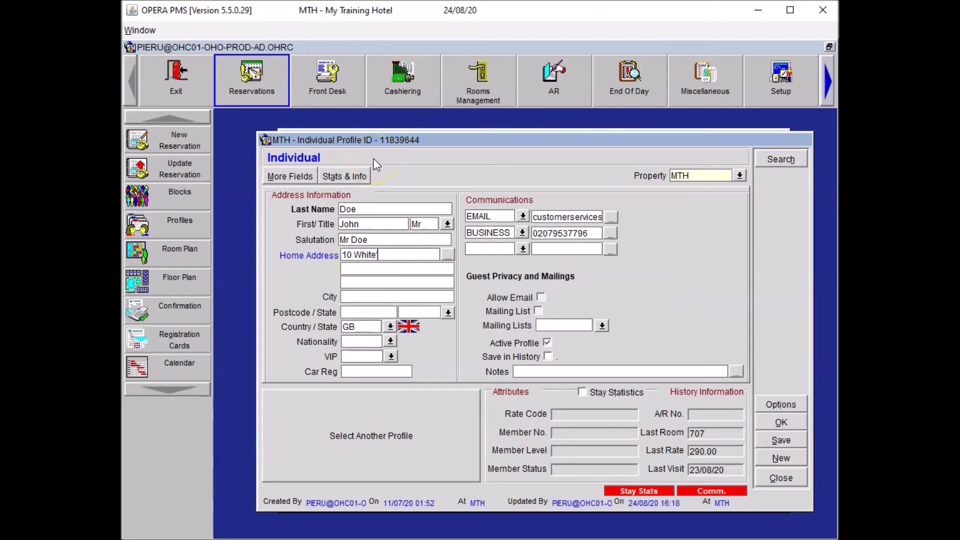
{"action": "key", "text": "Tab"}
{"action": "key", "text": "Tab"}
{"action": "key", "text": "Tab"}
{"action": "type", "text": "London"}
{"action": "key", "text": "Tab"}
{"action": "type", "text": "E1 7NF"}
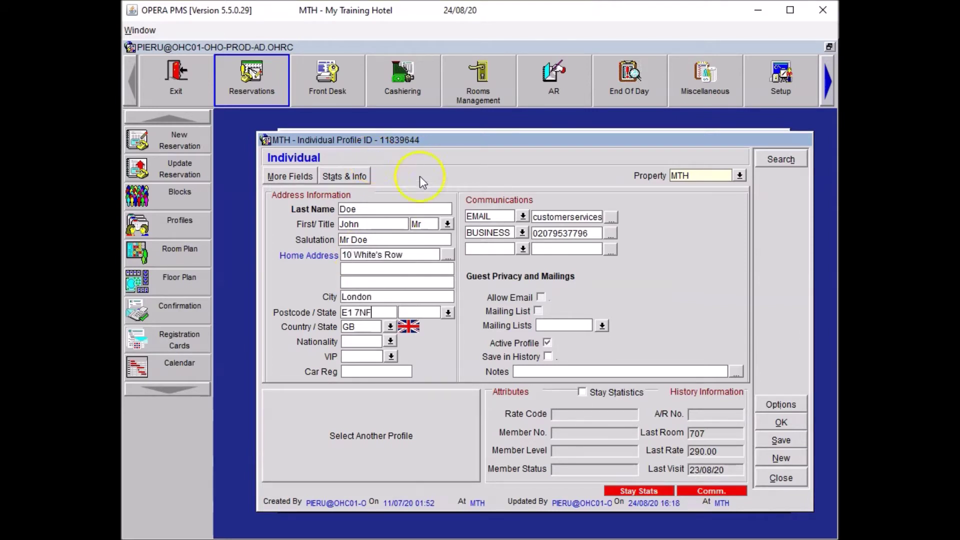
{"action": "left_click", "coordinate": [773, 424]}
{"action": "left_click", "coordinate": [722, 470]}
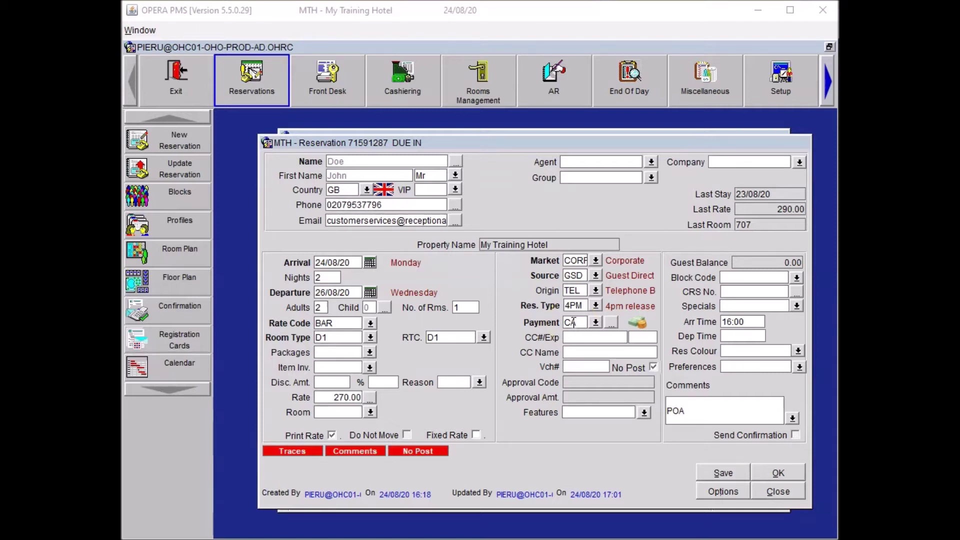
Start a new HSK trace with the two extra bathrobes and slippers request.
{"action": "left_click", "coordinate": [726, 492]}
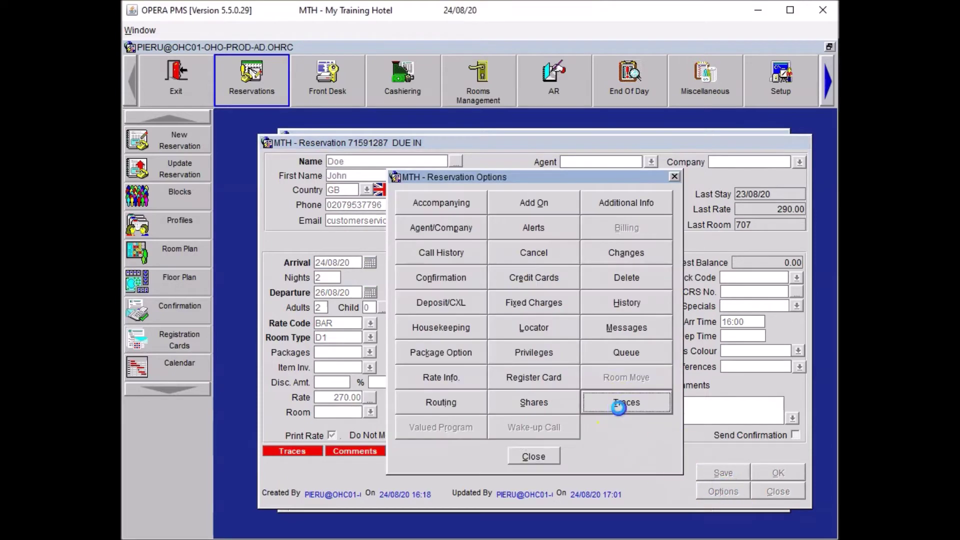
{"action": "left_click", "coordinate": [618, 407]}
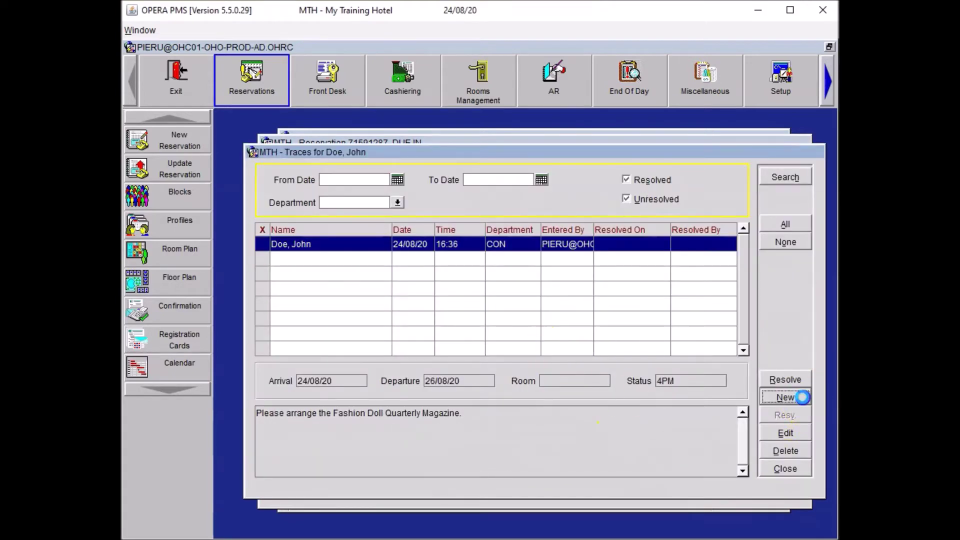
{"action": "left_click", "coordinate": [797, 397]}
{"action": "left_click", "coordinate": [424, 312]}
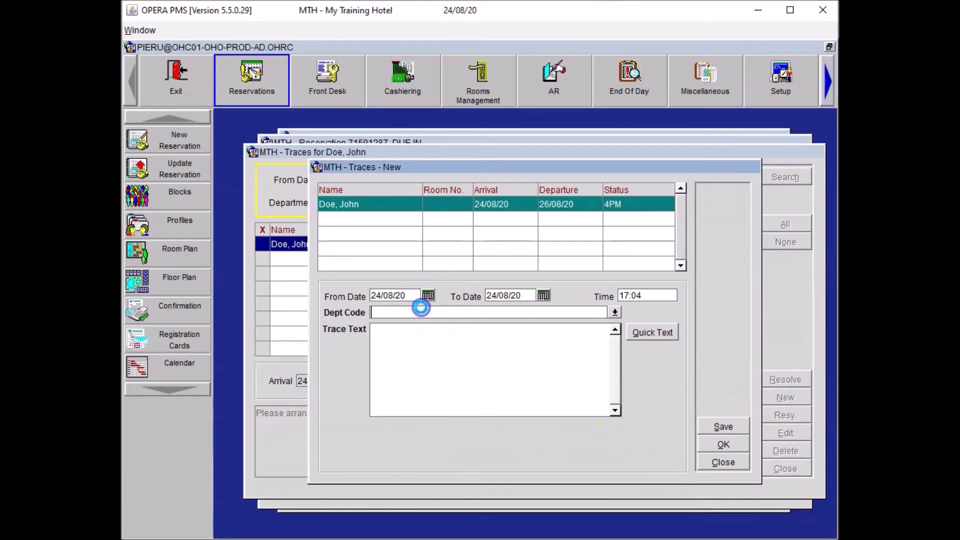
{"action": "type", "text": "HSK"}
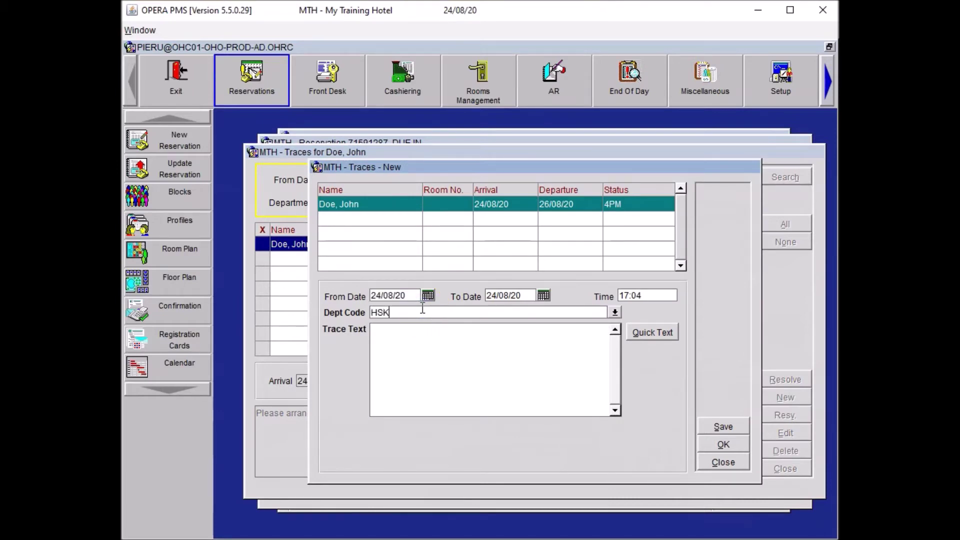
{"action": "key", "text": "Tab"}
{"action": "type", "text": "Please arrange two extra bathrobes and two extra pair of slippers for the guest."}
Save the HSK trace, close the traces and options, and save the reservation.
{"action": "left_click", "coordinate": [386, 350]}
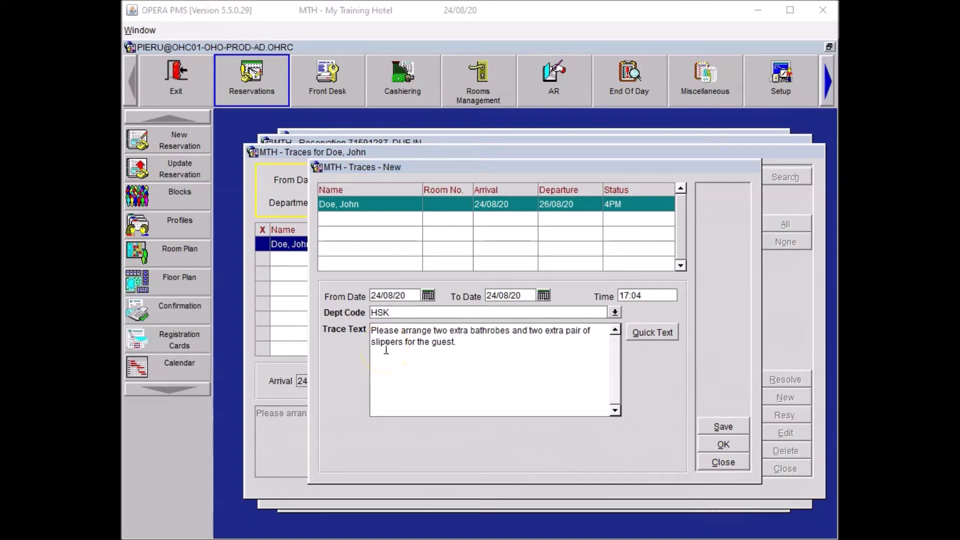
{"action": "left_click", "coordinate": [625, 435]}
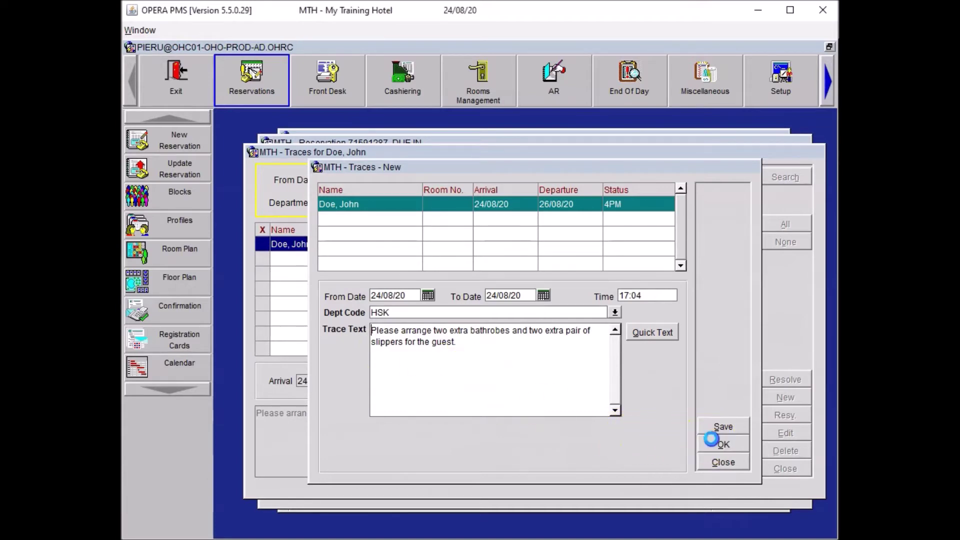
{"action": "left_click", "coordinate": [704, 444]}
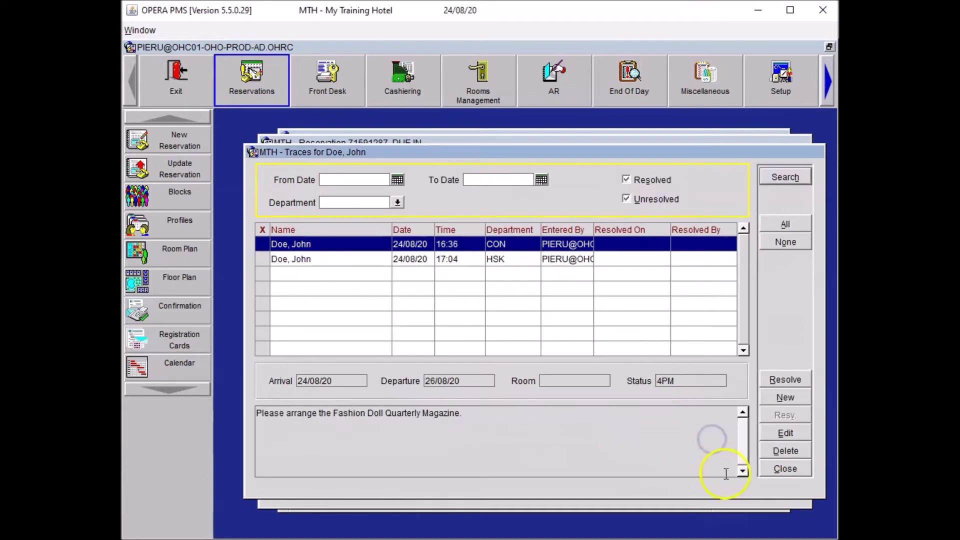
{"action": "left_click", "coordinate": [785, 468]}
{"action": "left_click", "coordinate": [534, 456]}
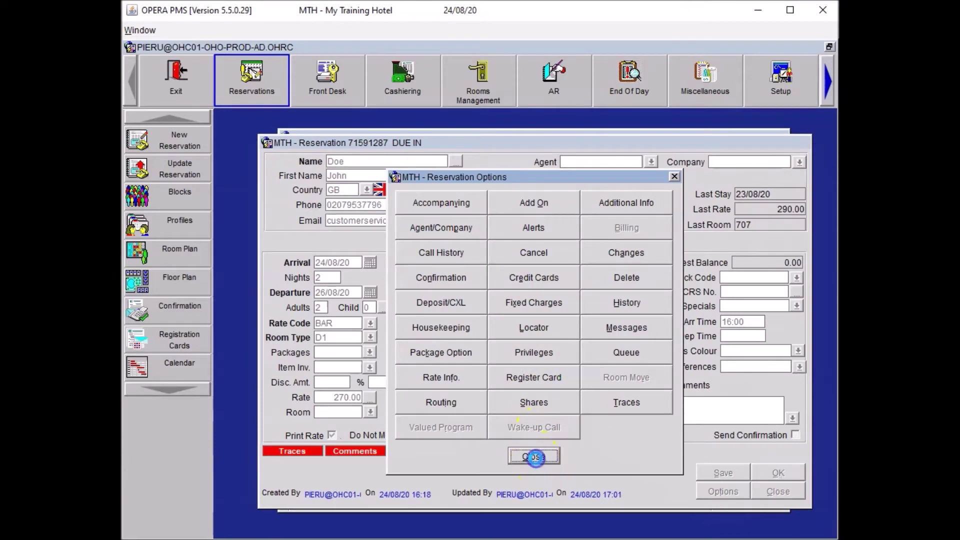
{"action": "left_click", "coordinate": [705, 473]}
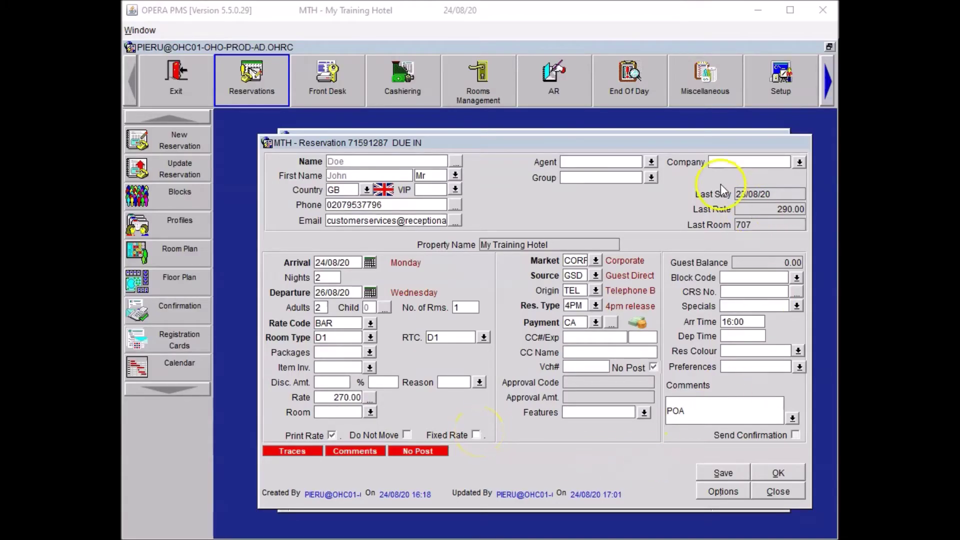
Search for company I Am Barbie Girl Ltd and, finding no match, start a new company profile.
{"action": "left_click", "coordinate": [719, 162]}
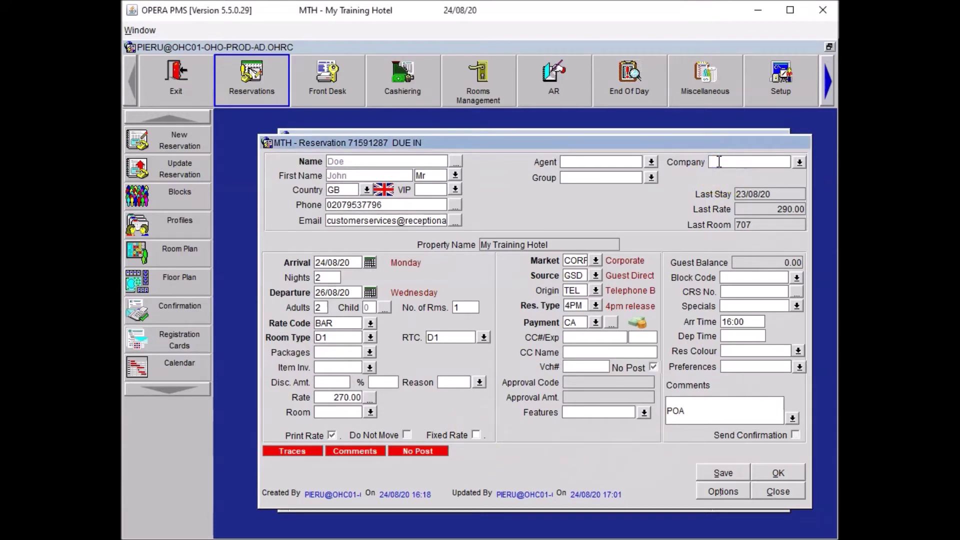
{"action": "type", "text": "I Am Barbie Girl Ltd"}
{"action": "left_click", "coordinate": [718, 184]}
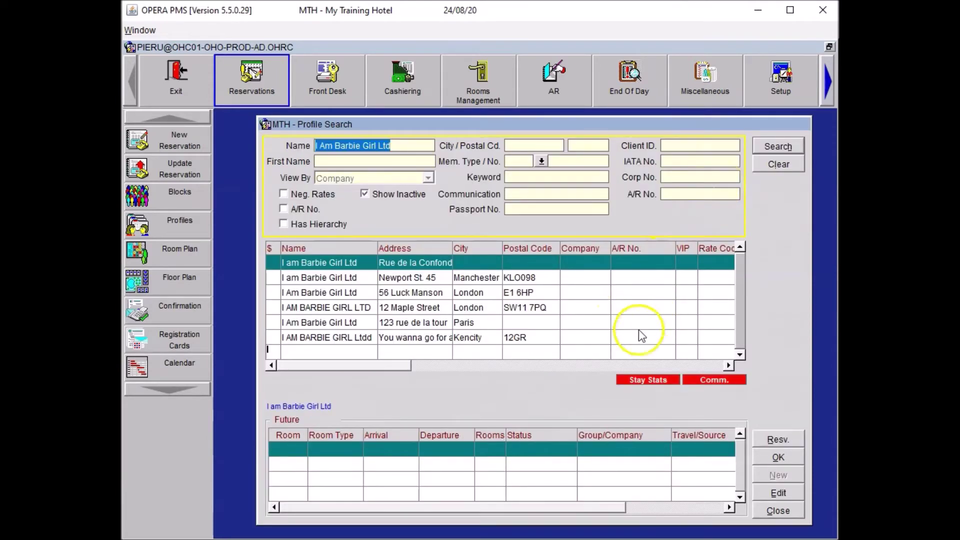
{"action": "left_click", "coordinate": [461, 264]}
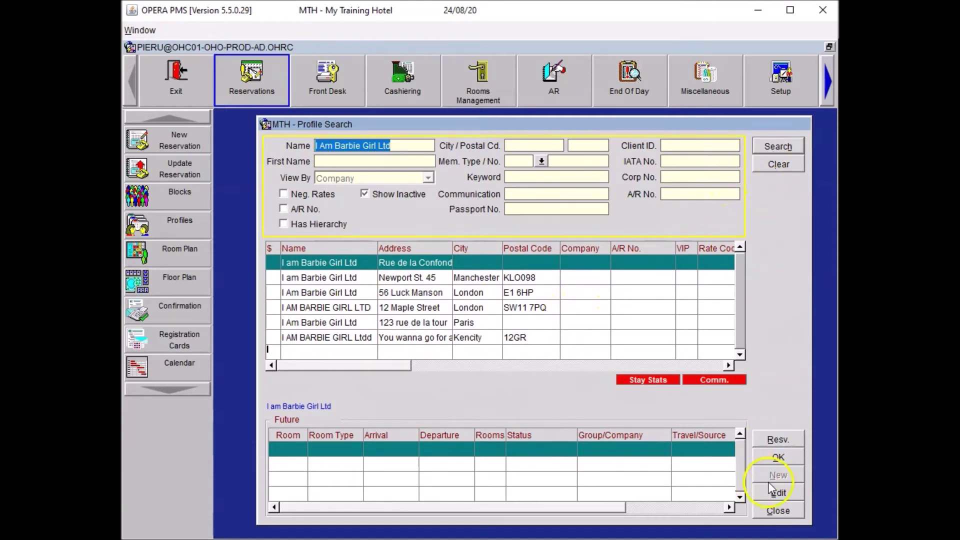
{"action": "left_click", "coordinate": [760, 144]}
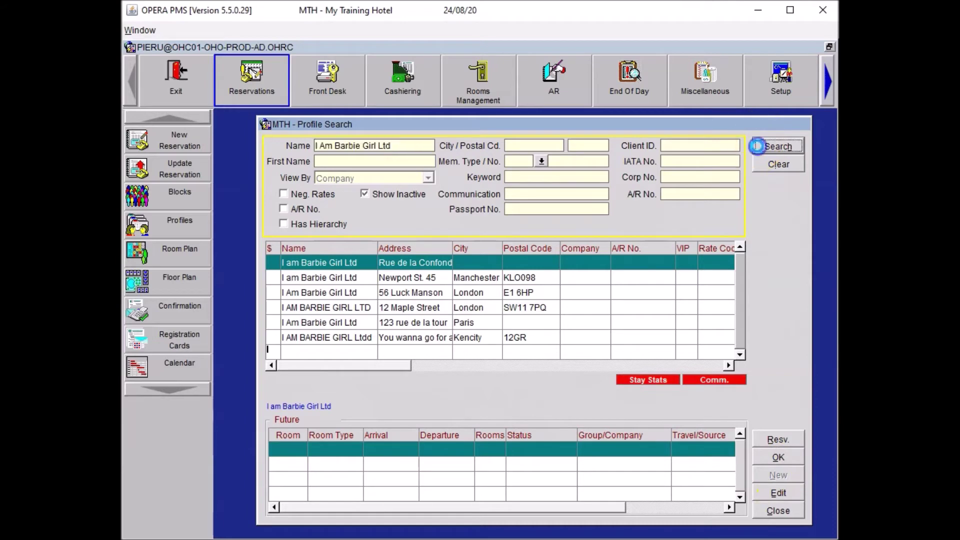
{"action": "left_click", "coordinate": [769, 476]}
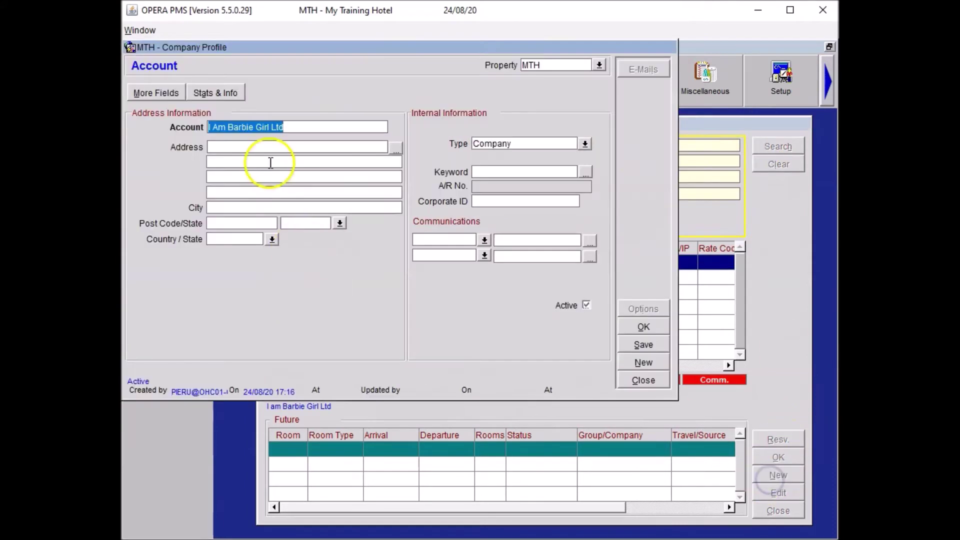
Enter the company's street address, London as city, and its post code.
{"action": "left_click", "coordinate": [282, 146]}
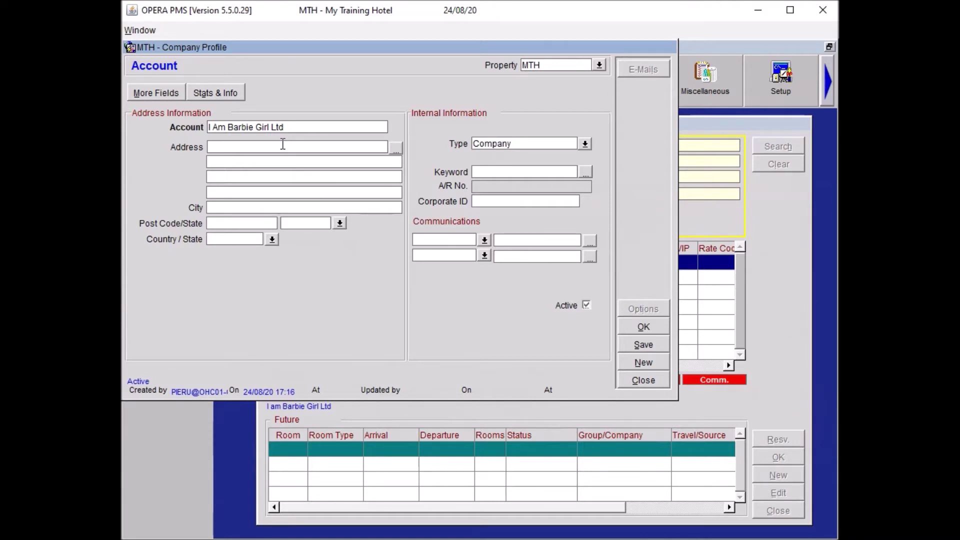
{"action": "key", "text": "Tab"}
{"action": "key", "text": "Tab"}
{"action": "key", "text": "Tab"}
{"action": "key", "text": "Tab"}
{"action": "type", "text": "London"}
{"action": "key", "text": "Tab"}
{"action": "type", "text": "E1 7NF"}
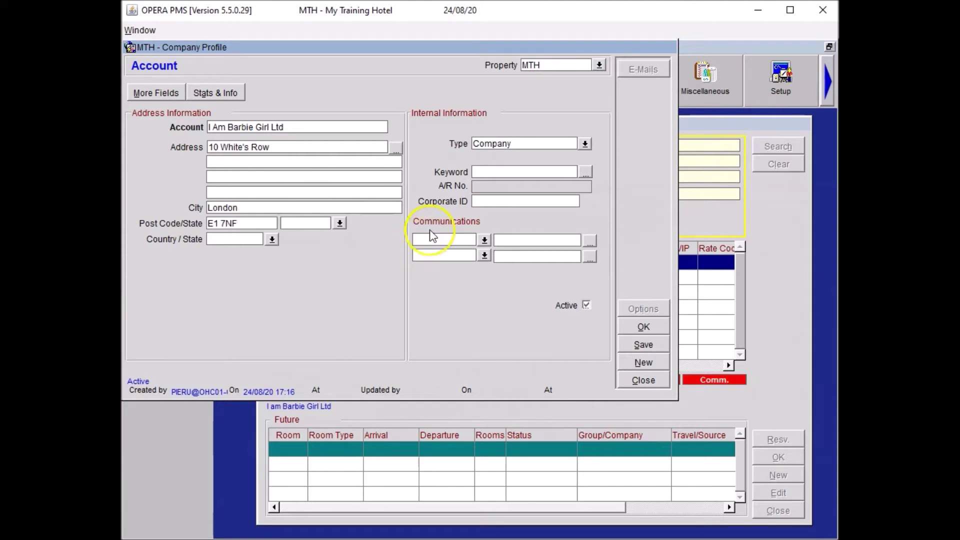
Add the company's EMAIL and BUSINESS phone entries, then save the profile and reservation.
{"action": "left_click", "coordinate": [430, 232]}
{"action": "type", "text": "EMAIL"}
{"action": "key", "text": "Tab"}
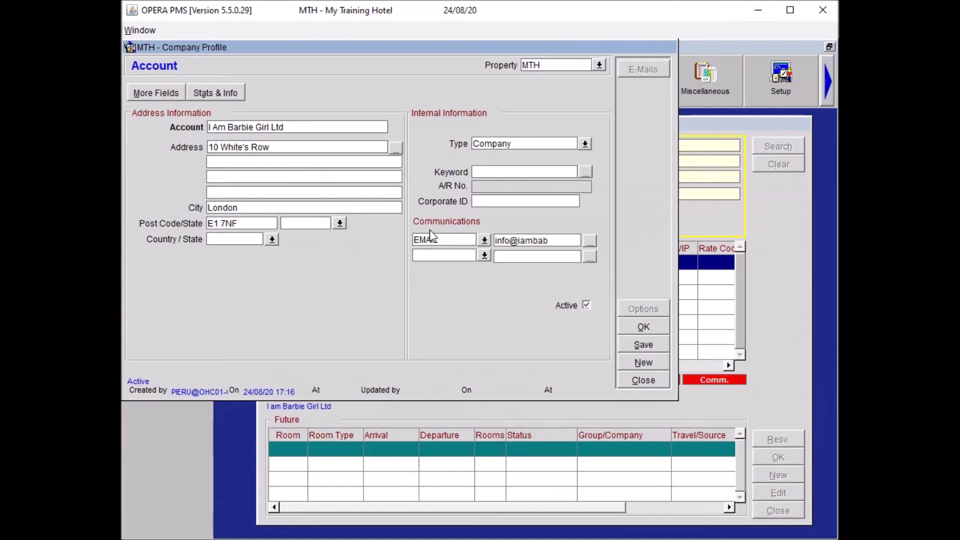
{"action": "left_click", "coordinate": [435, 255]}
{"action": "type", "text": "BUSINESS"}
{"action": "key", "text": "Tab"}
{"action": "type", "text": "02079"}
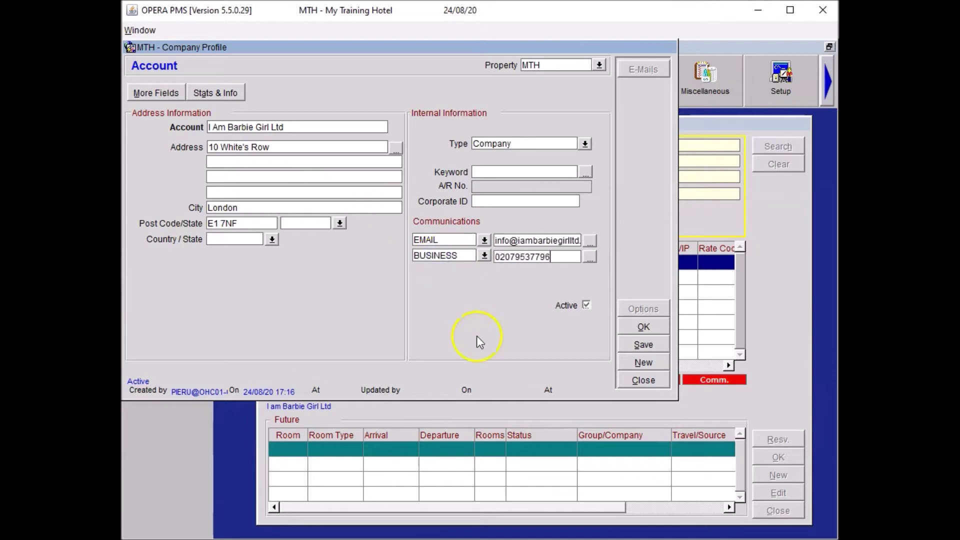
{"action": "left_click", "coordinate": [643, 329]}
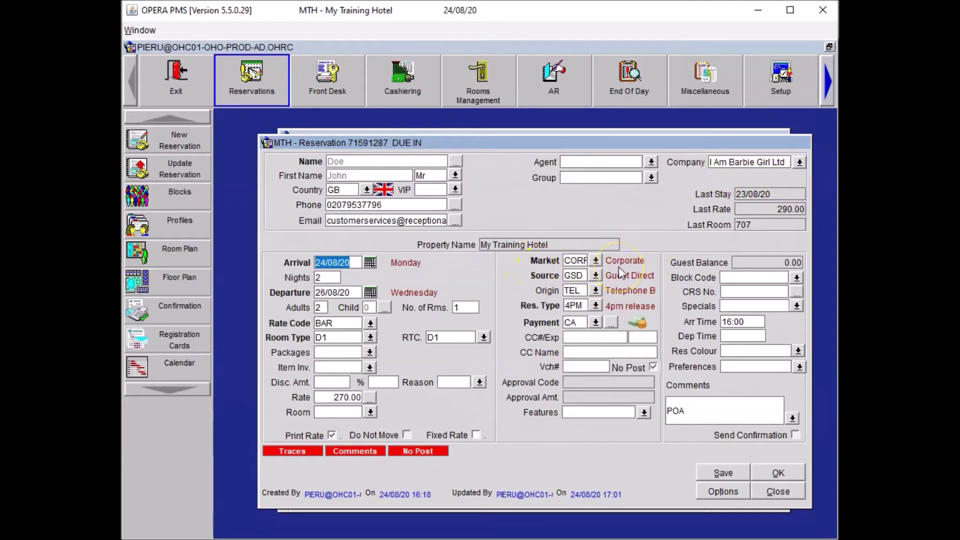
{"action": "left_click", "coordinate": [700, 470]}
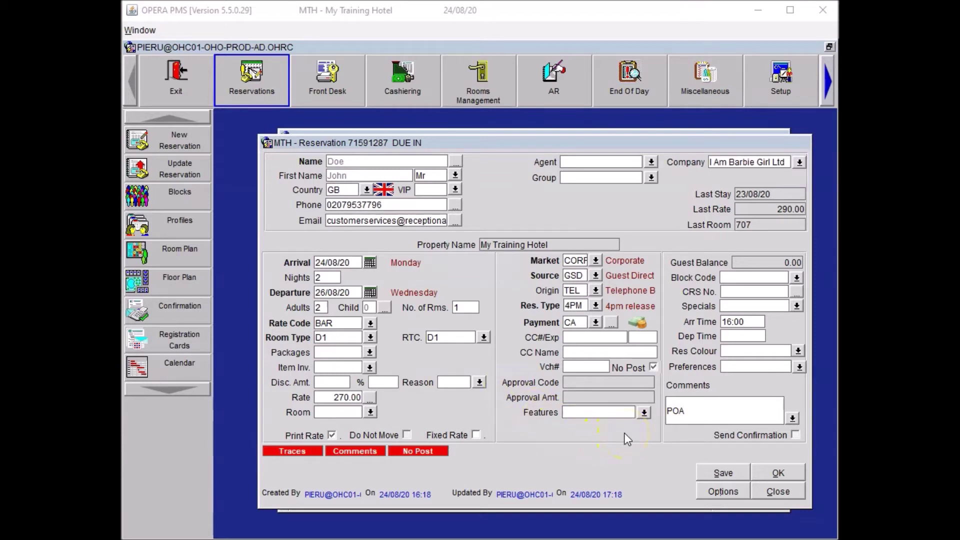
Request City View (CIV) and High Floor (HF) features, attach them to the profile, and save.
{"action": "left_click", "coordinate": [644, 412]}
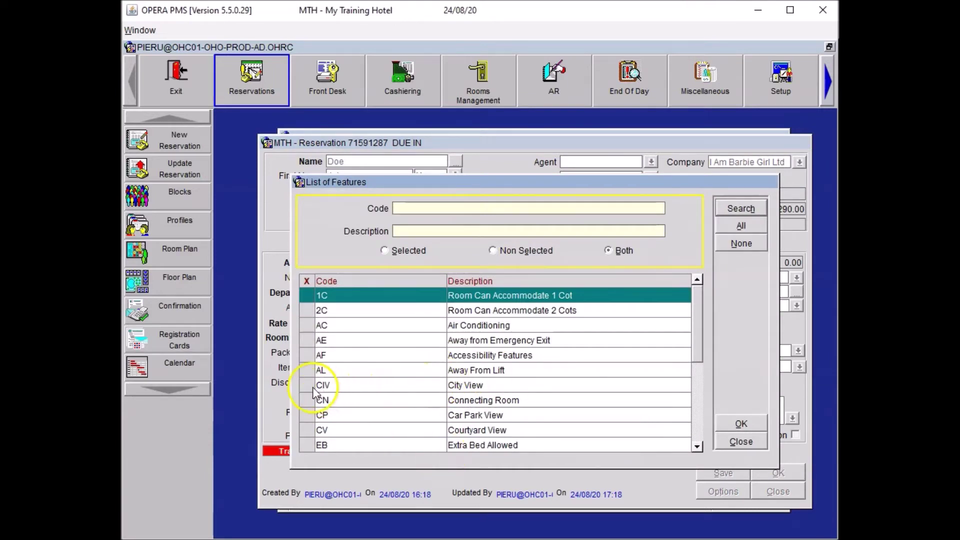
{"action": "left_click", "coordinate": [307, 386]}
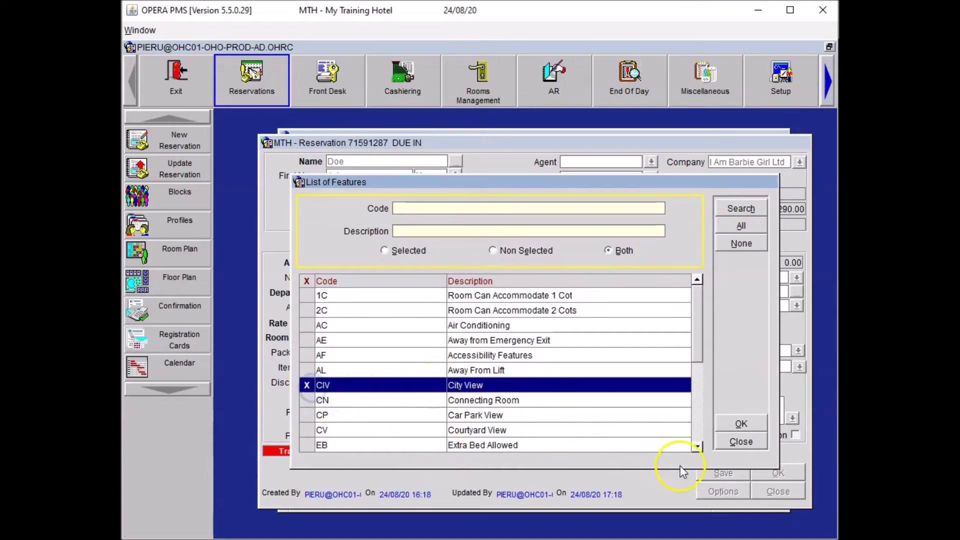
{"action": "left_click", "coordinate": [697, 414]}
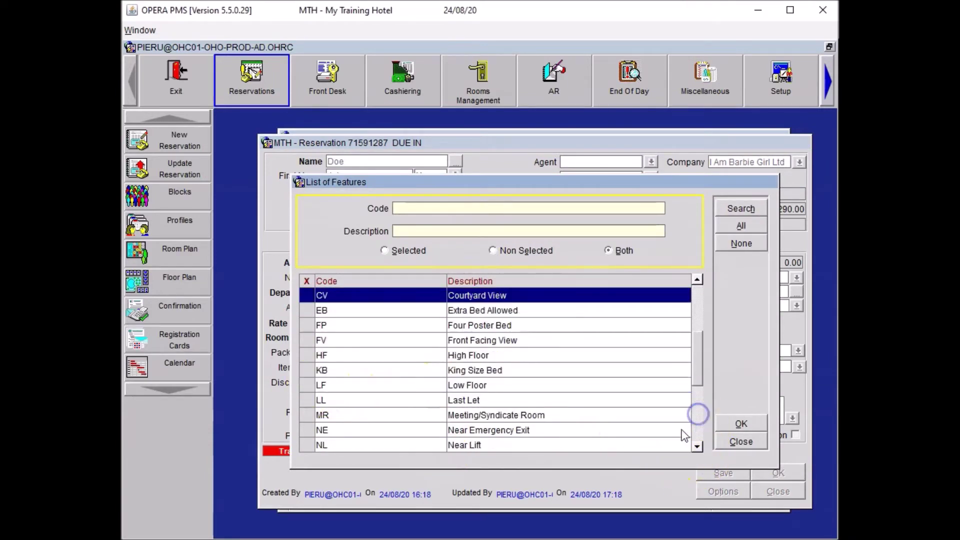
{"action": "left_click", "coordinate": [305, 356]}
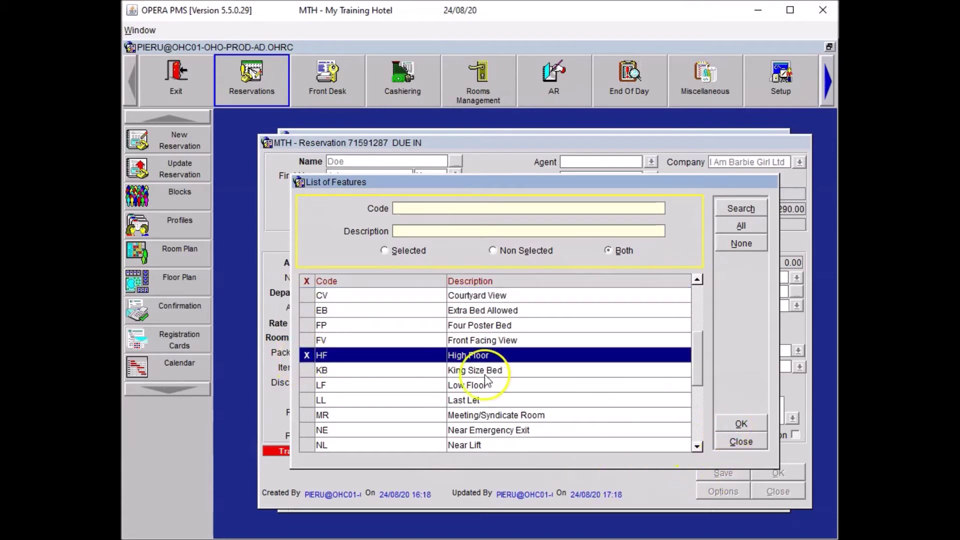
{"action": "left_click", "coordinate": [749, 423]}
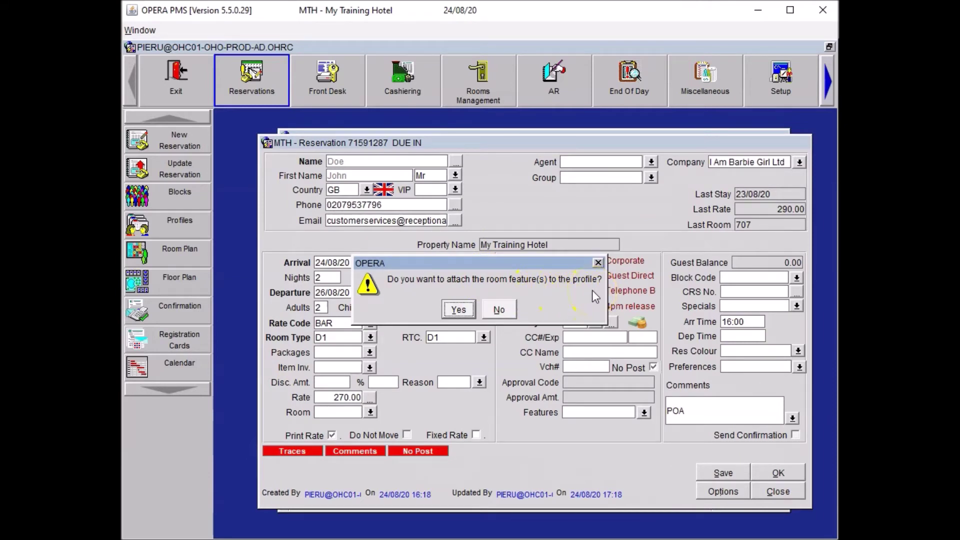
{"action": "left_click", "coordinate": [463, 308]}
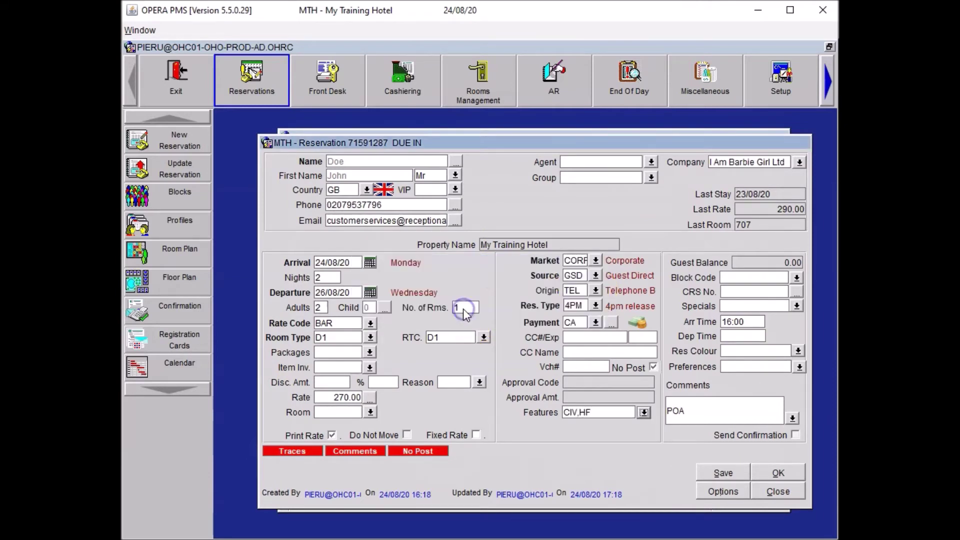
{"action": "left_click", "coordinate": [710, 475]}
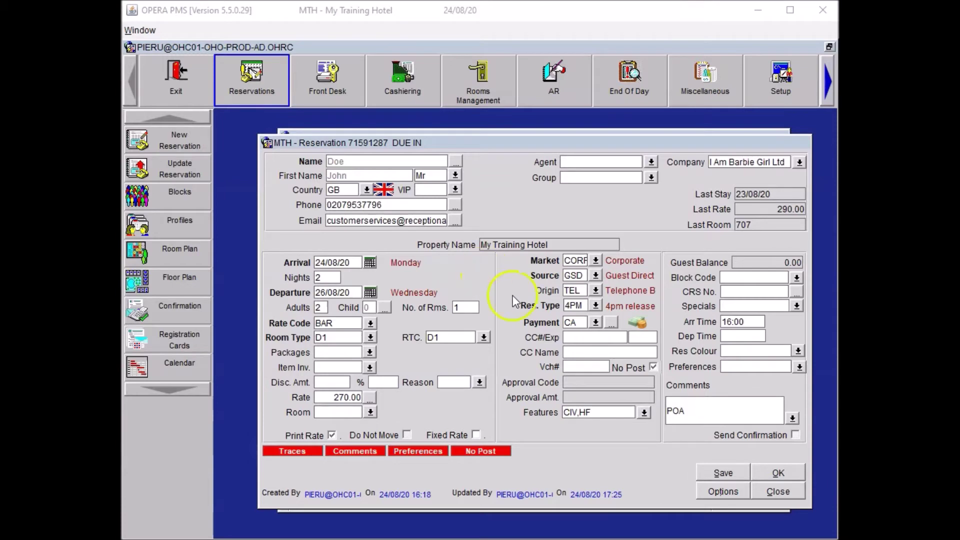
{"action": "left_click", "coordinate": [715, 494]}
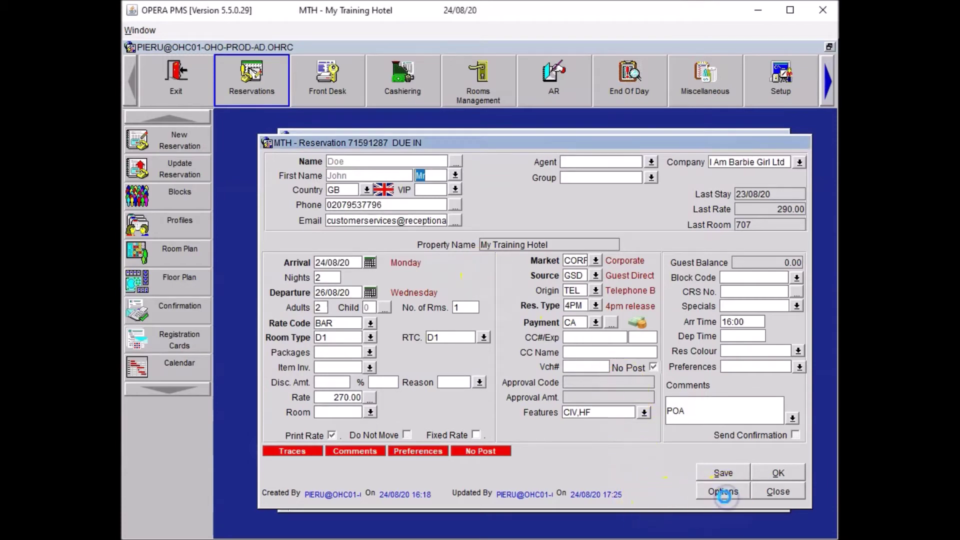
Add a PACK Check-In alert: 'Please inform guest that Concierge holds 7 parcels for them.'.
{"action": "left_click", "coordinate": [534, 228]}
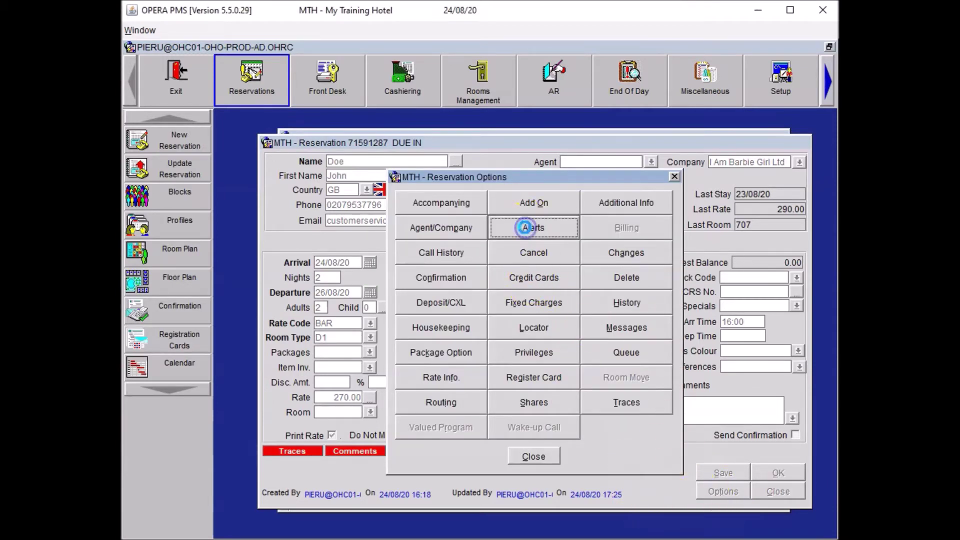
{"action": "left_click", "coordinate": [483, 268]}
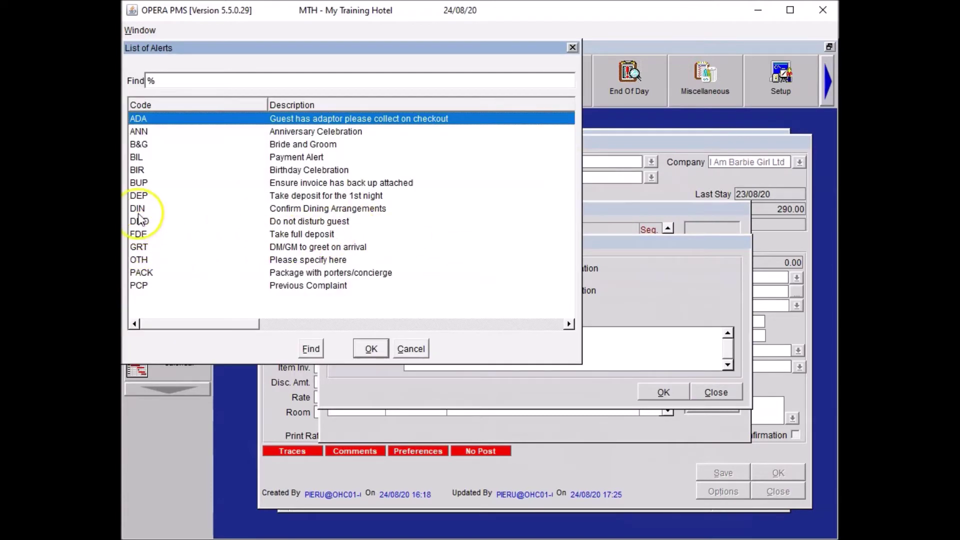
{"action": "left_click", "coordinate": [327, 273]}
{"action": "left_click", "coordinate": [371, 348]}
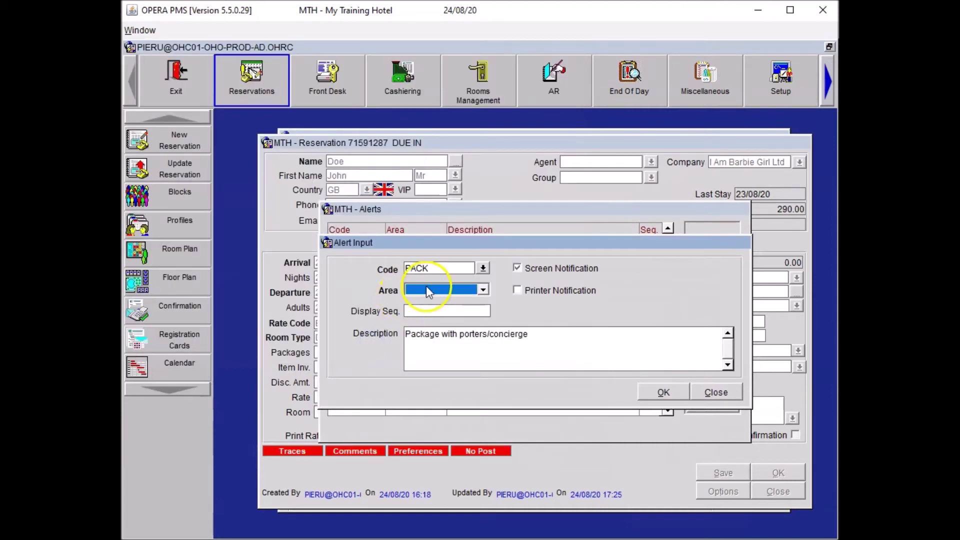
{"action": "left_click", "coordinate": [428, 289]}
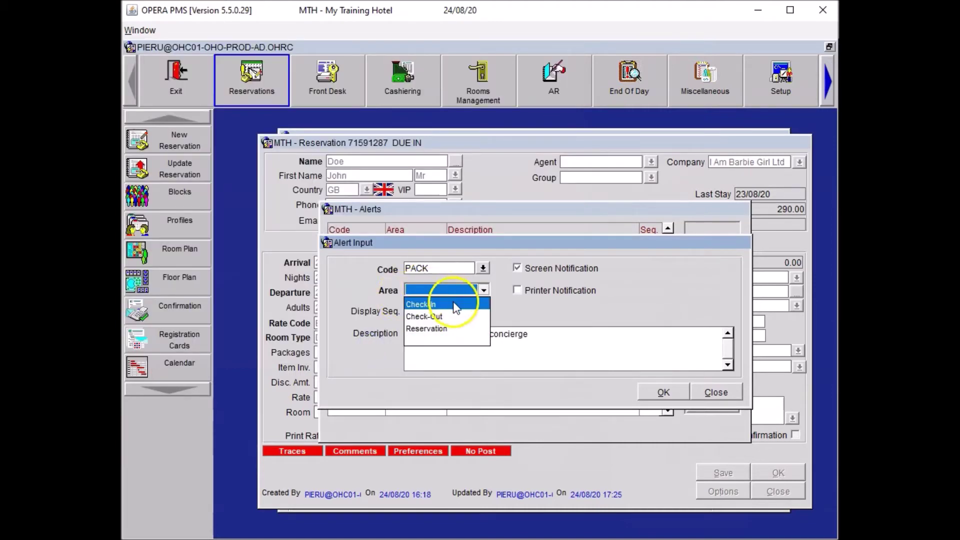
{"action": "left_click", "coordinate": [440, 304]}
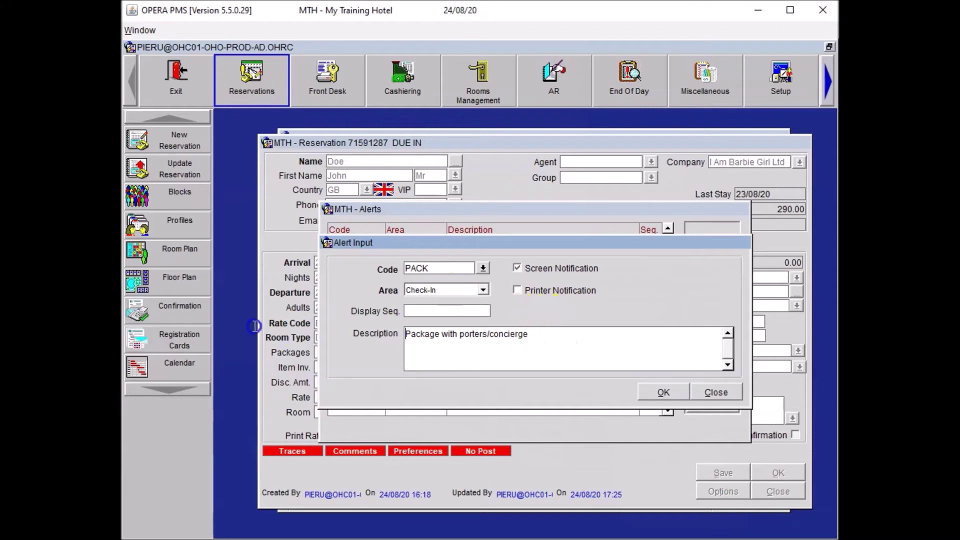
{"action": "left_click", "coordinate": [596, 337]}
{"action": "type", "text": "Please inform guest that Concierge holds 7 parcels for them."}
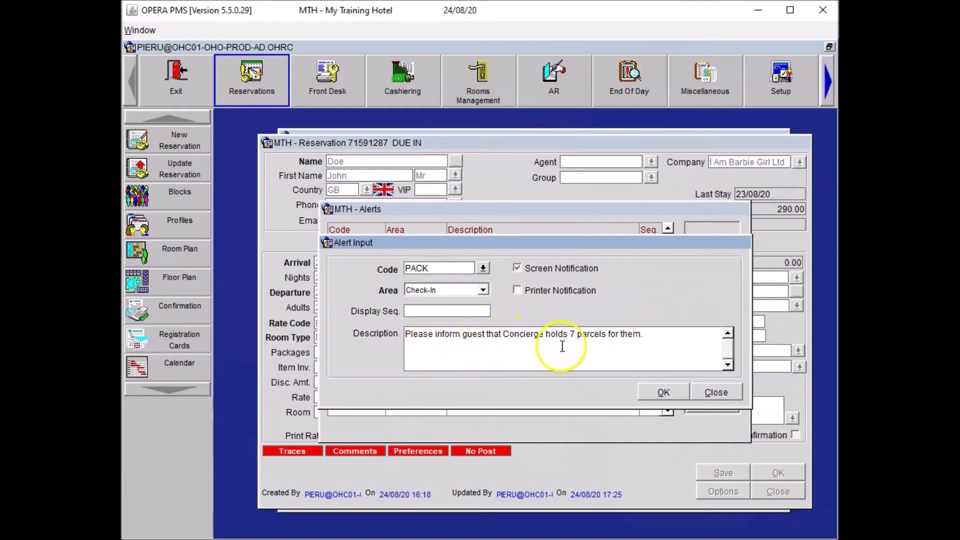
{"action": "left_click", "coordinate": [664, 392]}
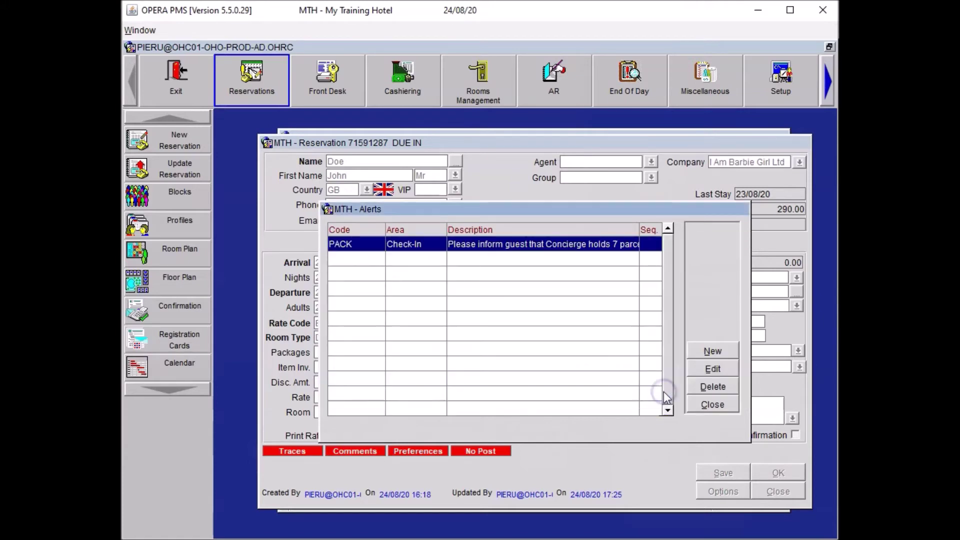
{"action": "left_click", "coordinate": [716, 407]}
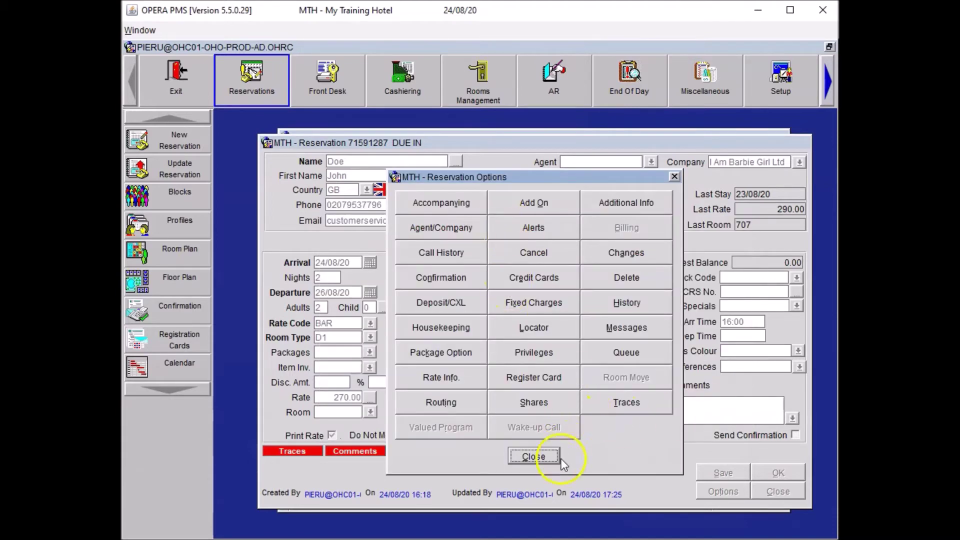
{"action": "left_click", "coordinate": [547, 457]}
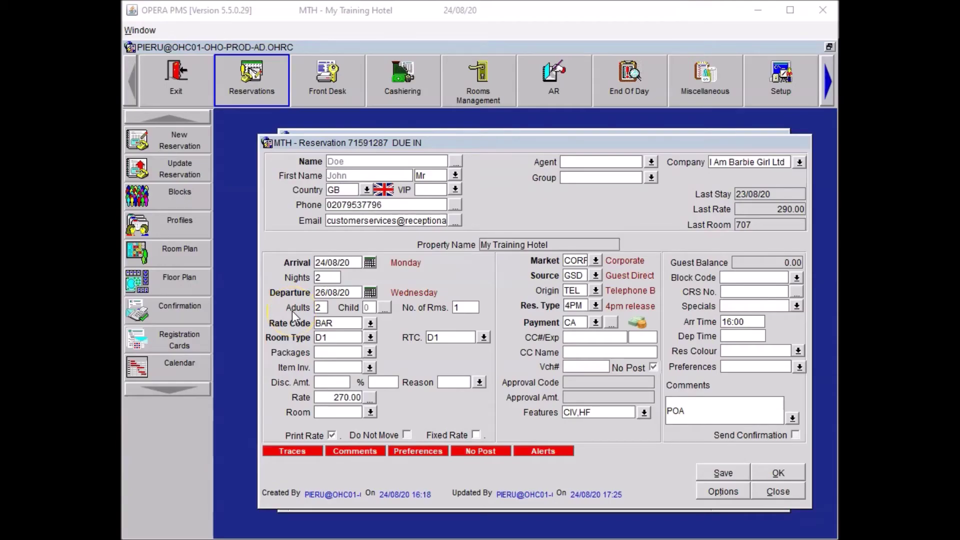
E-mail the booking confirmation to the guest and return to the reservation.
{"action": "left_click", "coordinate": [716, 491]}
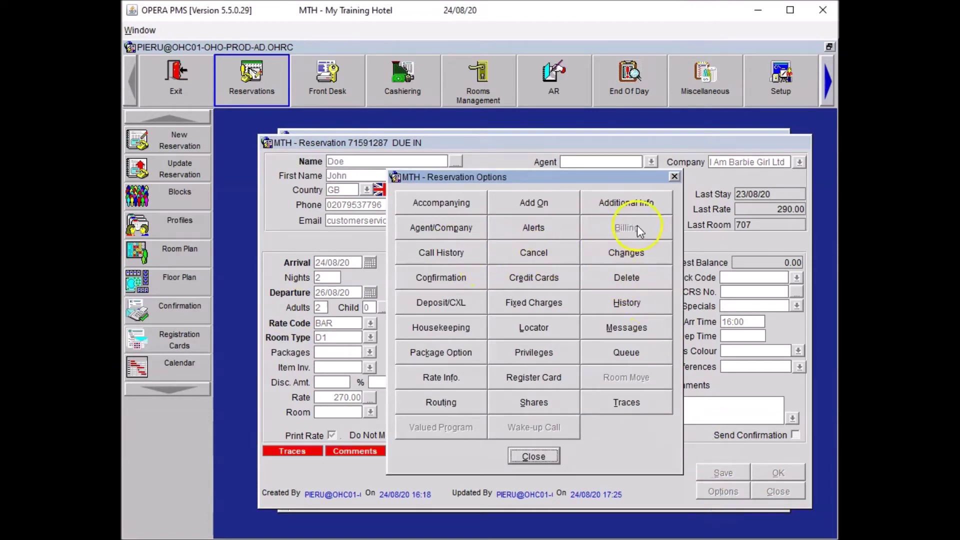
{"action": "left_click", "coordinate": [459, 273]}
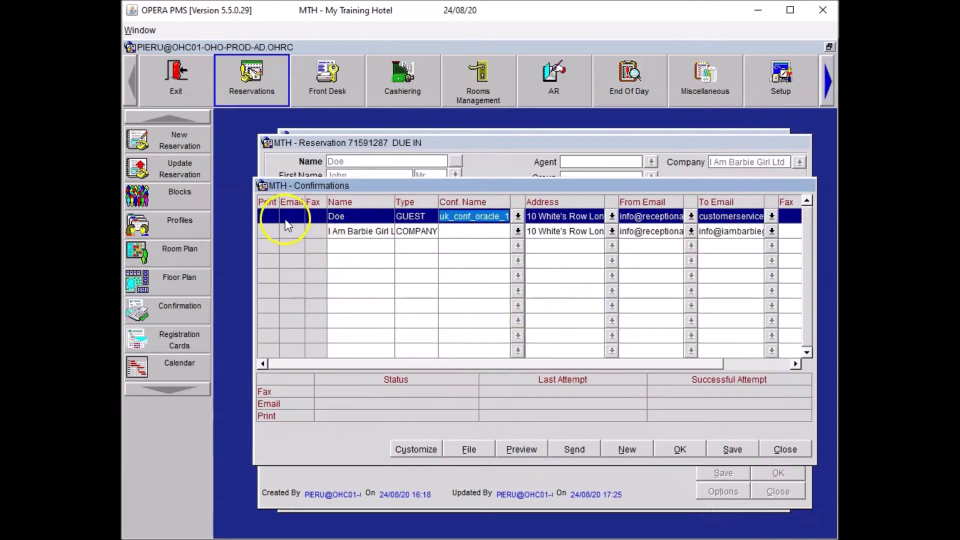
{"action": "left_click", "coordinate": [291, 218]}
{"action": "left_click", "coordinate": [580, 449]}
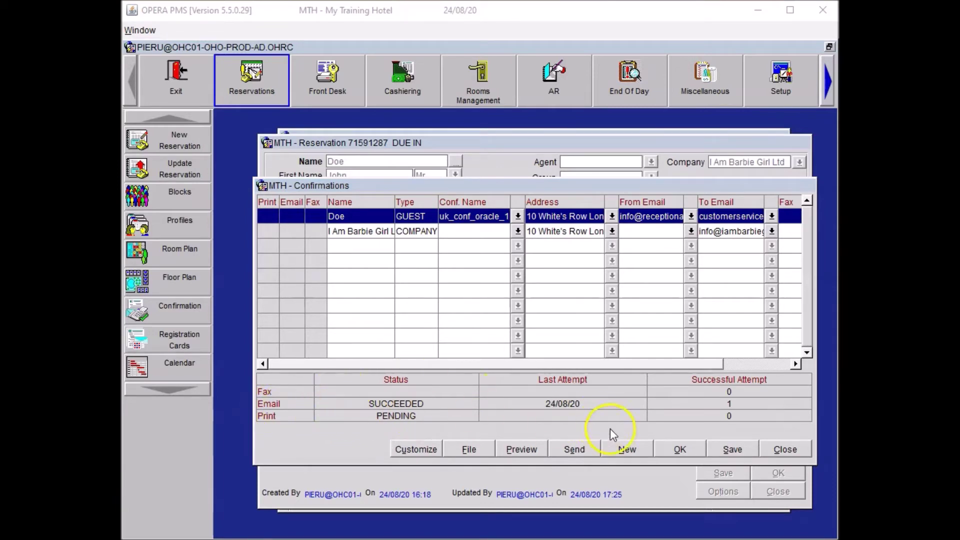
{"action": "left_click", "coordinate": [785, 449]}
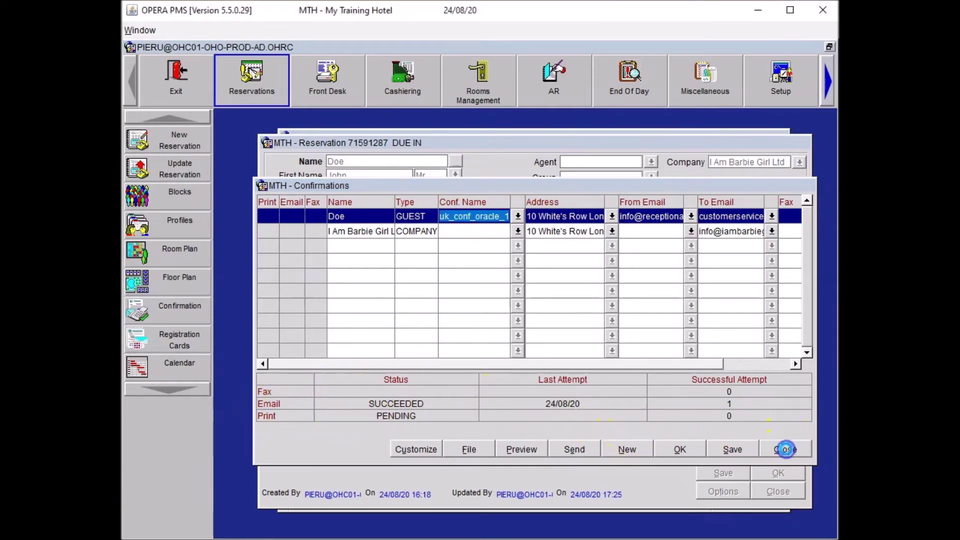
{"action": "left_click", "coordinate": [534, 456]}
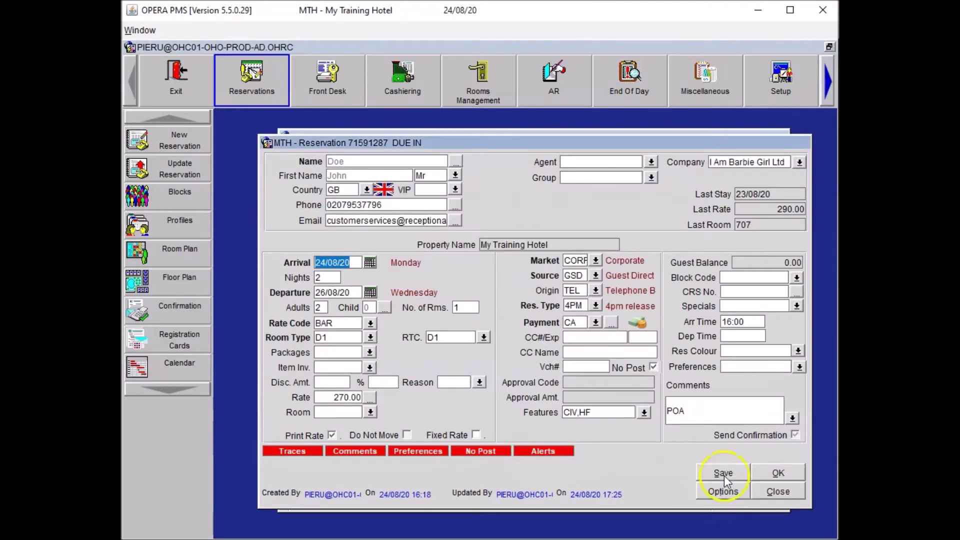
Search vacant D1 rooms without the CIV feature and assign room 707 to the reservation.
{"action": "left_click", "coordinate": [722, 473]}
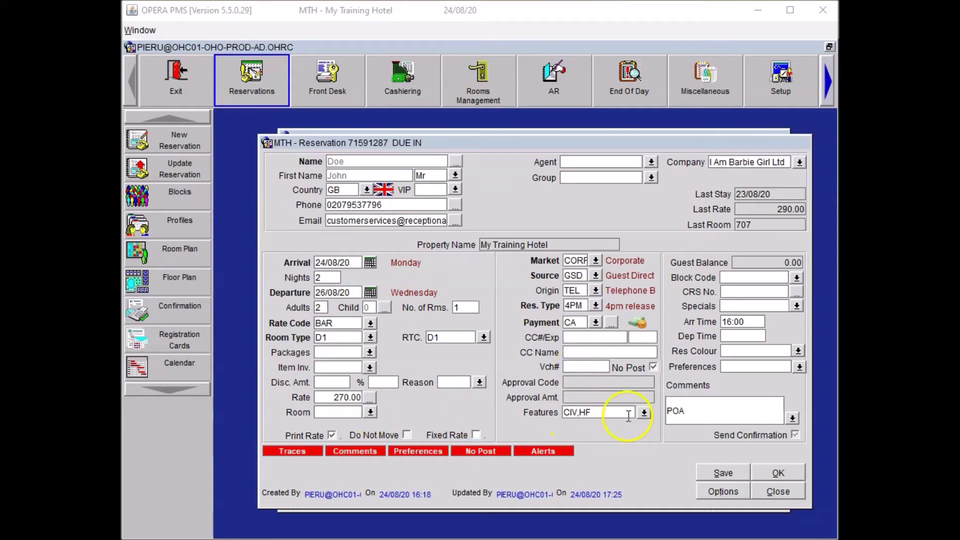
{"action": "left_click", "coordinate": [692, 418]}
{"action": "left_click", "coordinate": [370, 412]}
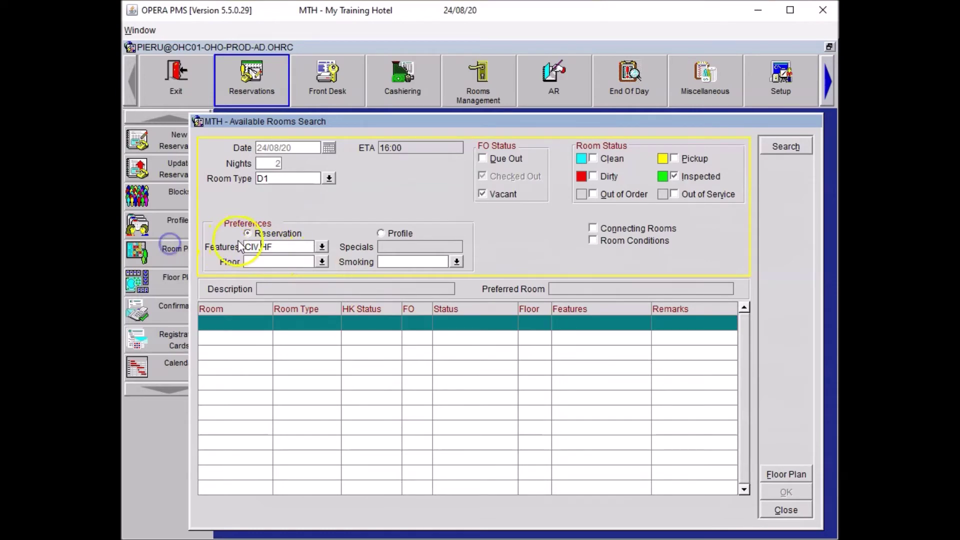
{"action": "double_click", "coordinate": [250, 247]}
{"action": "key", "text": "Delete"}
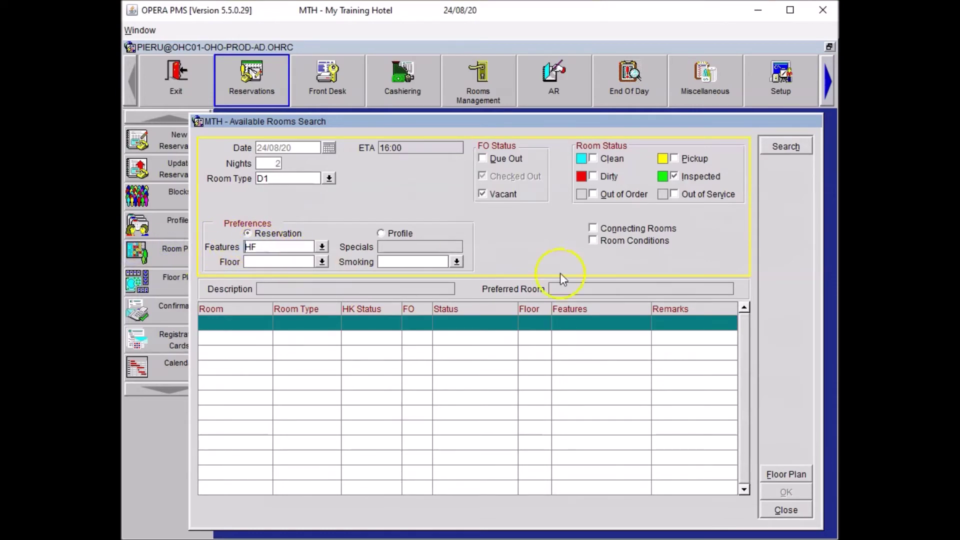
{"action": "left_click", "coordinate": [786, 146]}
{"action": "left_click", "coordinate": [455, 369]}
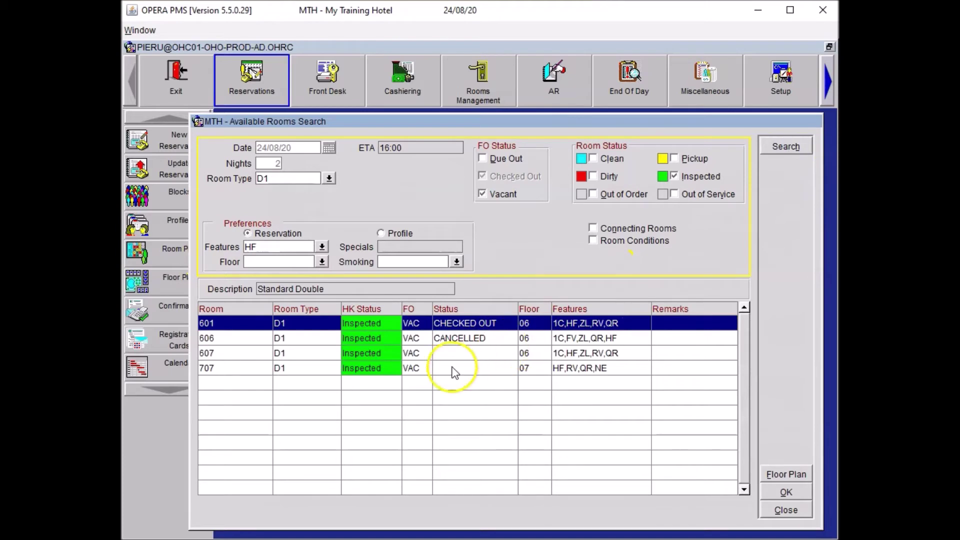
{"action": "left_click", "coordinate": [779, 493]}
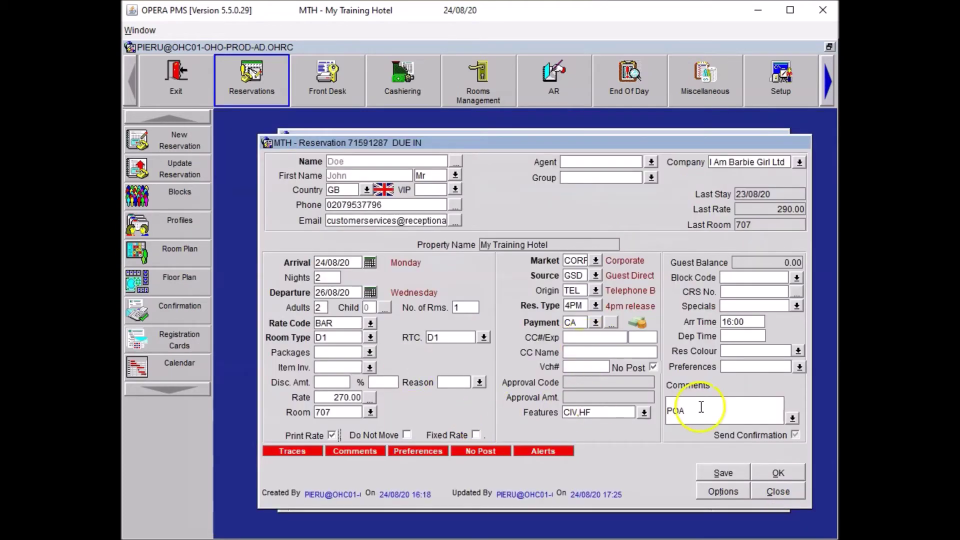
Append '*DNM Magazine, HSK Set Up' after POA in the reservation comments.
{"action": "left_click", "coordinate": [701, 407]}
{"action": "type", "text": "*DNM Magazine, HSK Set Up"}
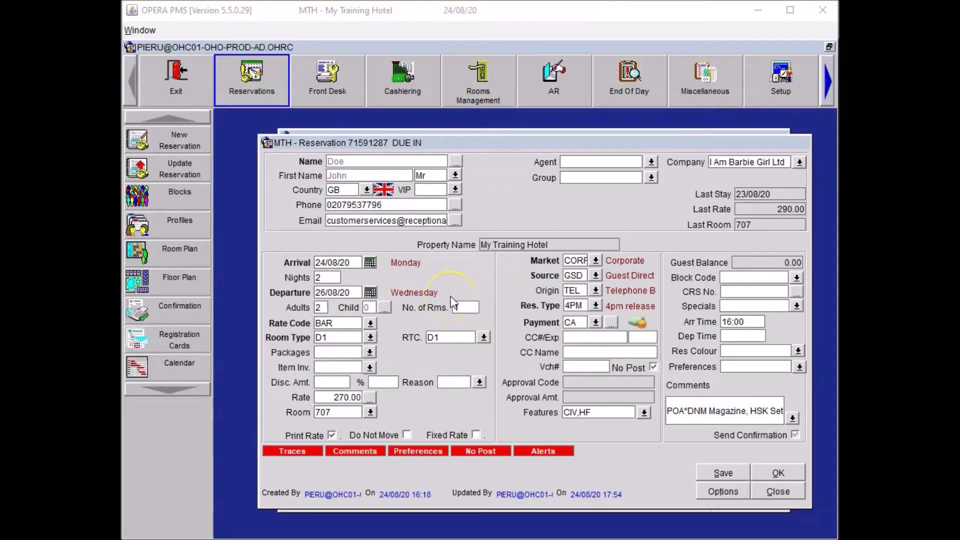
Confirm and close the room 707 reservation, then go to the Cashiering in-house guest search.
{"action": "left_click", "coordinate": [485, 356]}
{"action": "left_click", "coordinate": [475, 356]}
{"action": "left_click", "coordinate": [369, 403]}
{"action": "left_click", "coordinate": [432, 364]}
{"action": "left_click", "coordinate": [778, 473]}
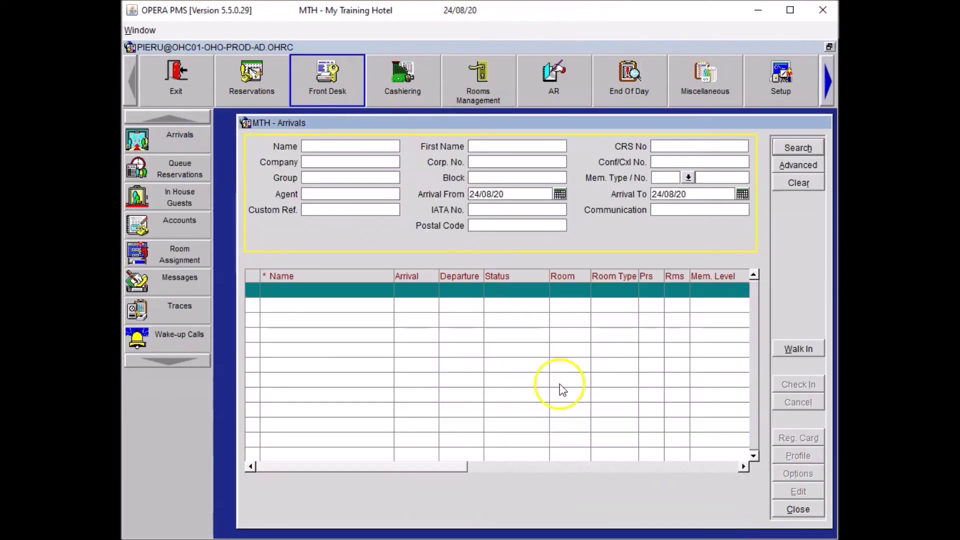
{"action": "left_click", "coordinate": [406, 70]}
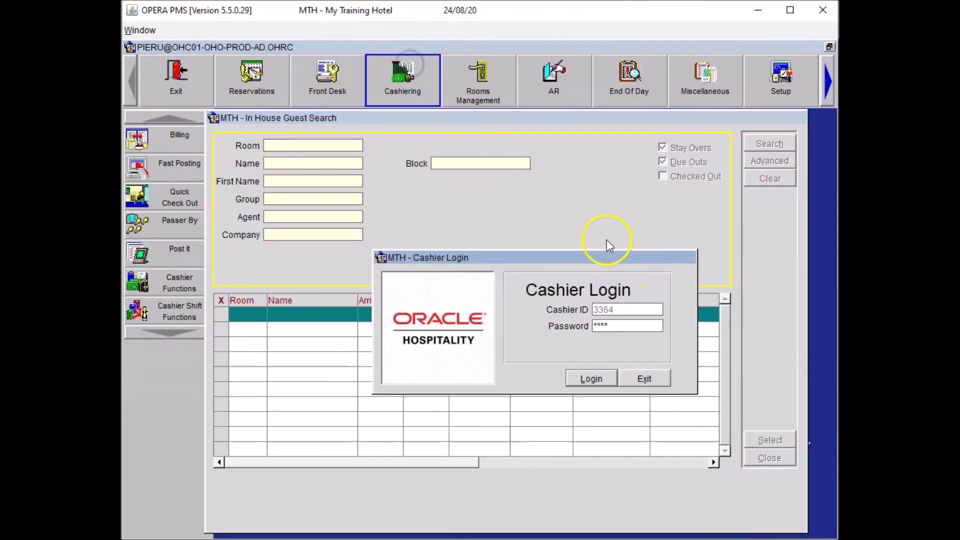
Log in as cashier, open guest DOE's bill and post a 640.00 cash payment.
{"action": "key", "text": "Return"}
{"action": "type", "text": "DOE"}
{"action": "key", "text": "Return"}
{"action": "key", "text": "Return"}
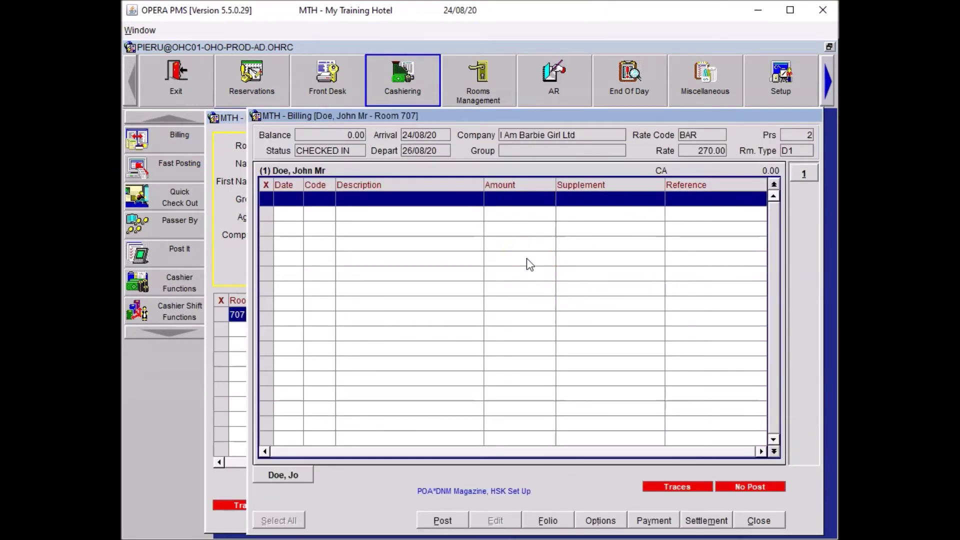
{"action": "left_click", "coordinate": [650, 521]}
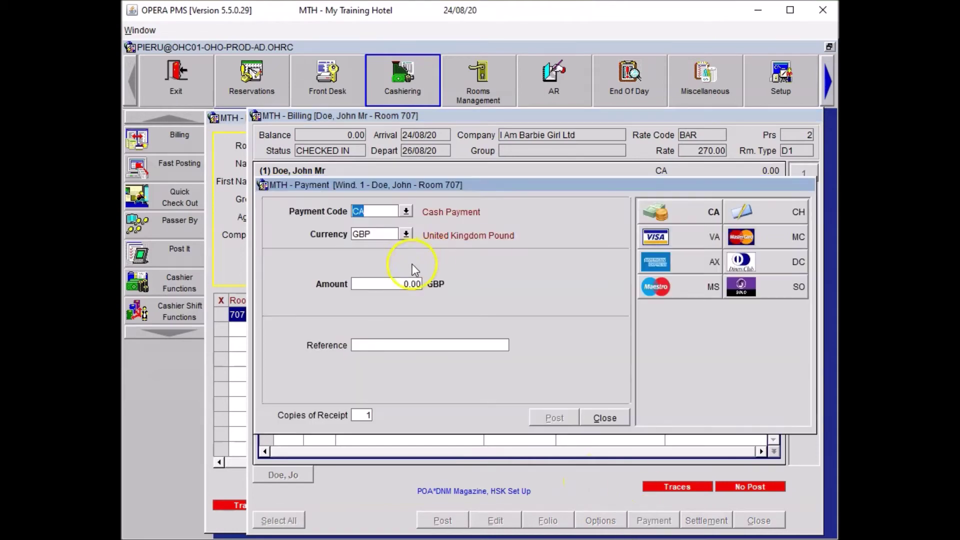
{"action": "left_click", "coordinate": [365, 283]}
{"action": "type", "text": "64"}
{"action": "key", "text": "Tab"}
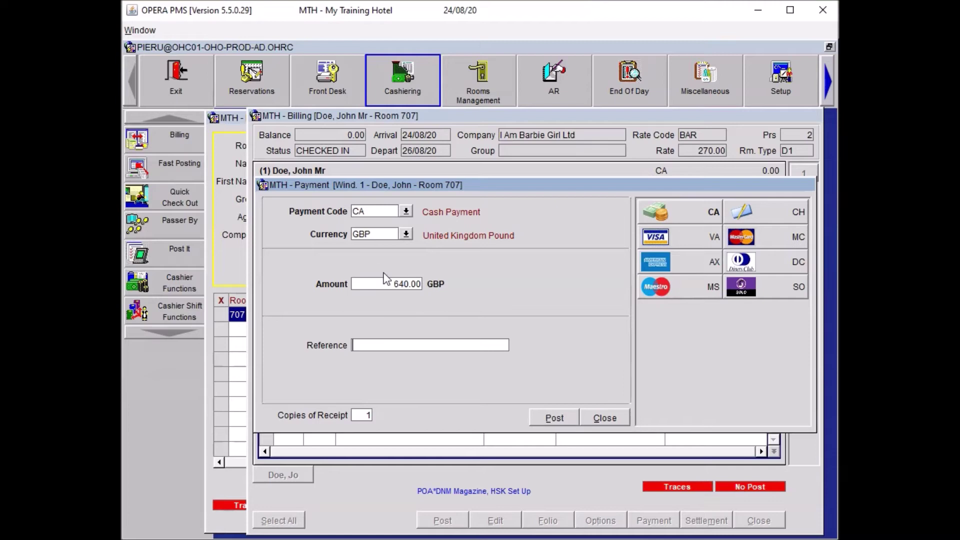
{"action": "left_click", "coordinate": [552, 415]}
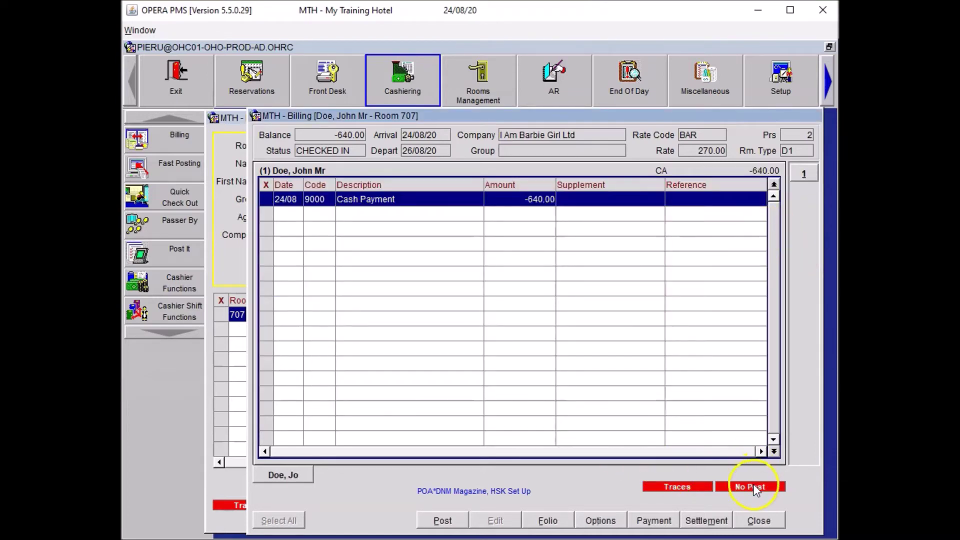
Untick No Post in the bill's Privileges so charges can be posted to room 707.
{"action": "left_click", "coordinate": [752, 487]}
{"action": "left_click", "coordinate": [466, 264]}
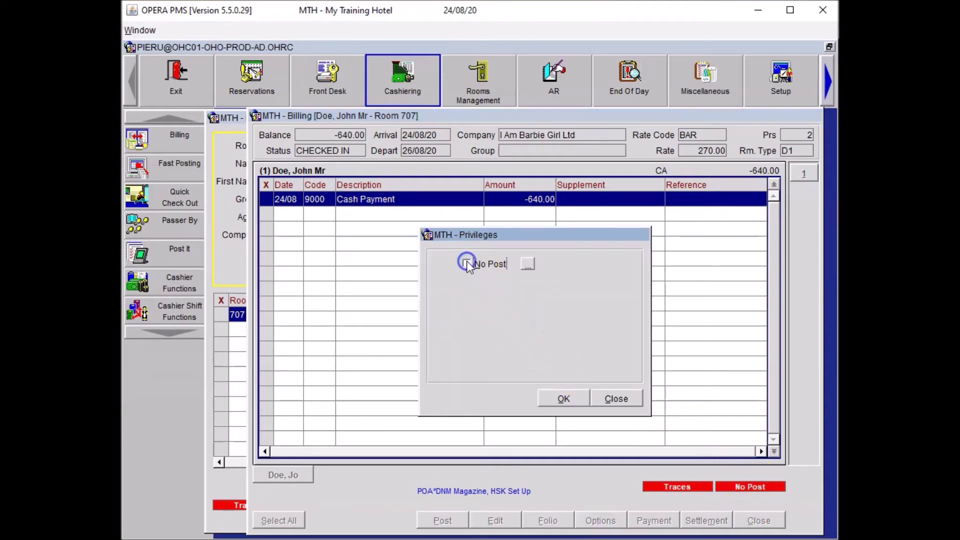
{"action": "left_click", "coordinate": [570, 400]}
{"action": "left_click", "coordinate": [567, 399]}
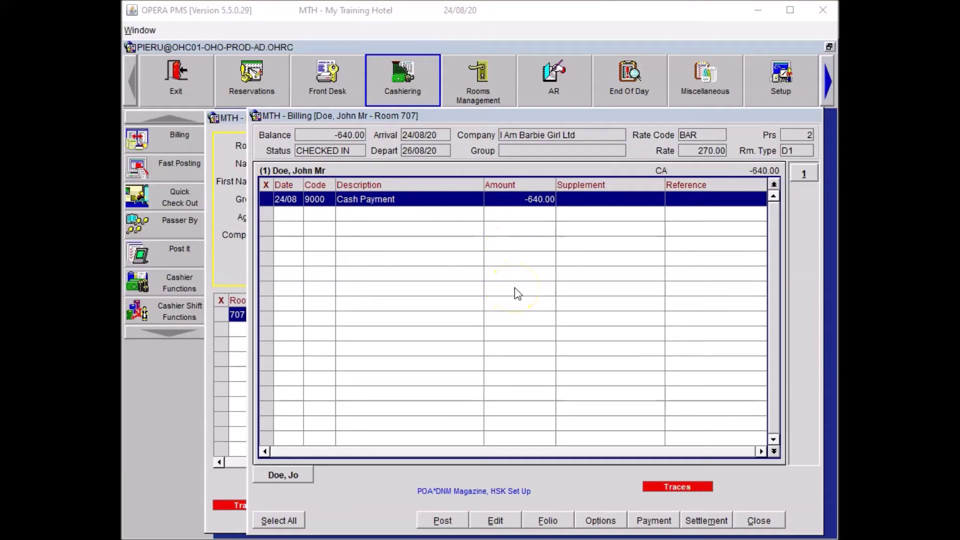
{"action": "left_click", "coordinate": [441, 520]}
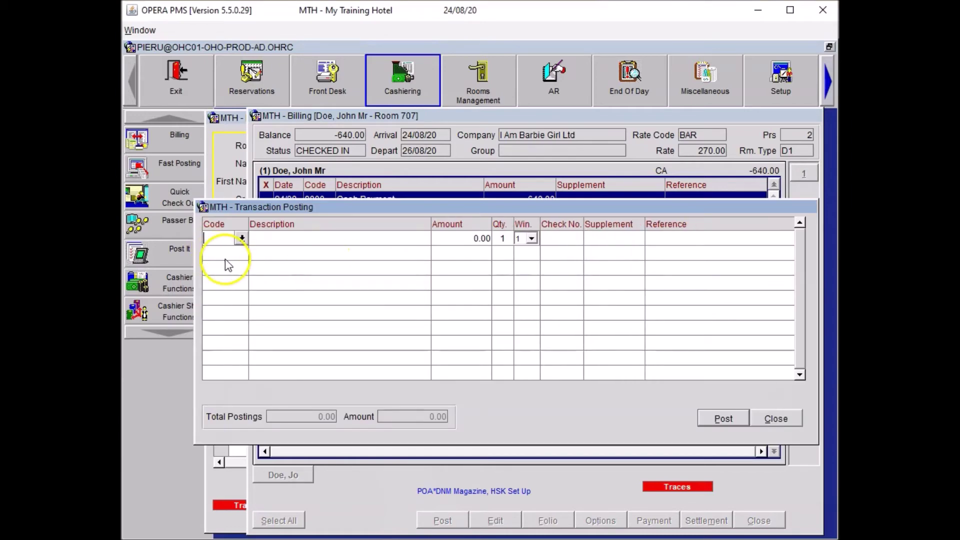
Enter Restaurant Dinner Food 30.00 and Restaurant Dinner Beverage 22.00 posting lines.
{"action": "type", "text": "REST"}
{"action": "key", "text": "Tab"}
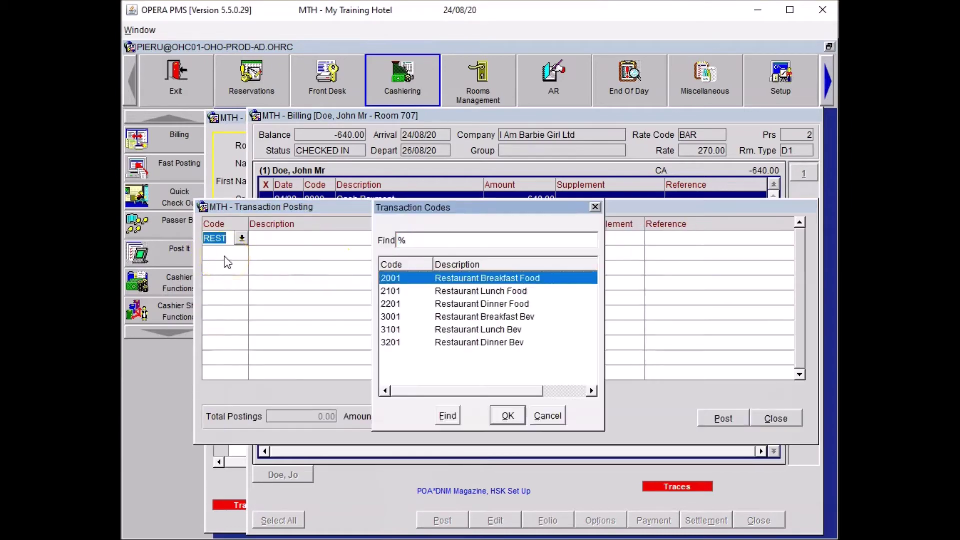
{"action": "key", "text": "Down"}
{"action": "key", "text": "Down"}
{"action": "key", "text": "Return"}
{"action": "type", "text": "30"}
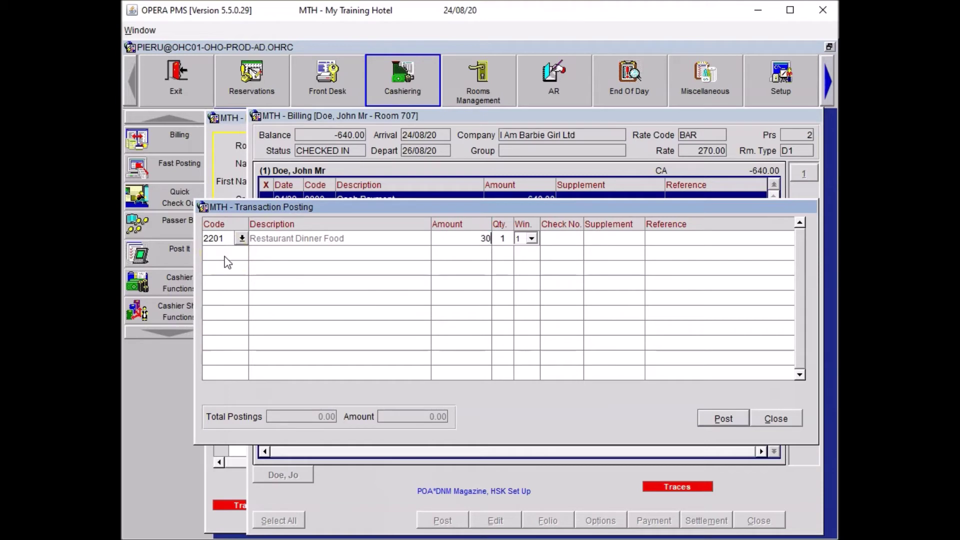
{"action": "left_click", "coordinate": [225, 257]}
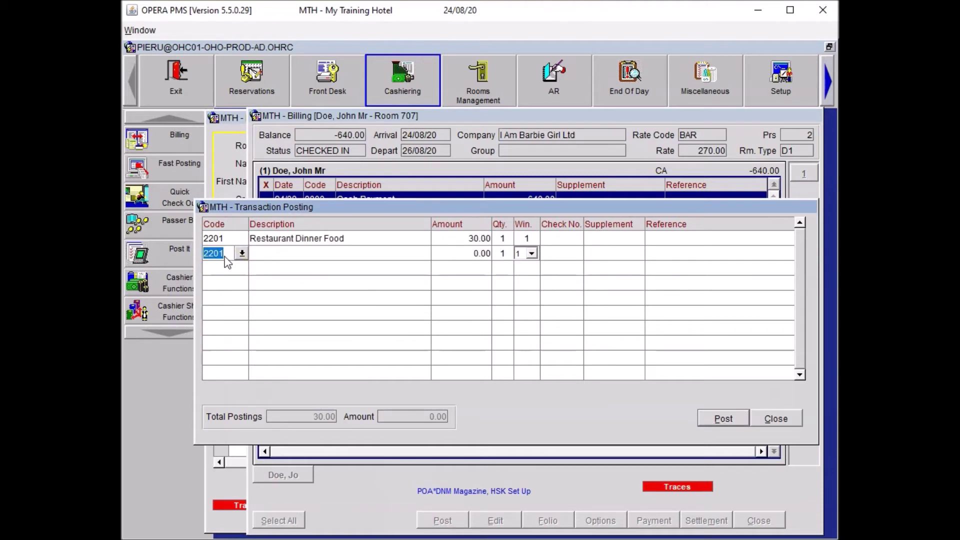
{"action": "type", "text": "REST"}
{"action": "key", "text": "Tab"}
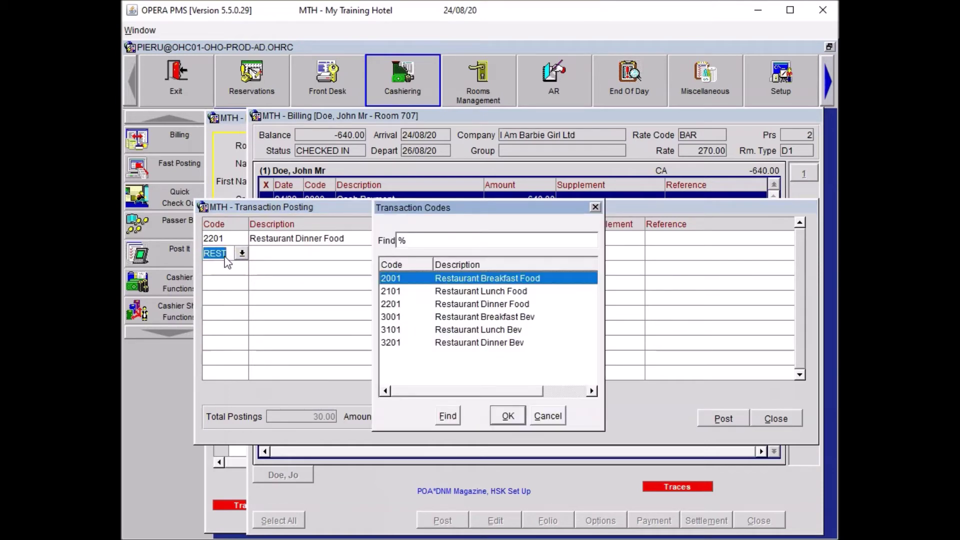
{"action": "key", "text": "Down"}
{"action": "key", "text": "Down"}
{"action": "key", "text": "Down"}
{"action": "key", "text": "Down"}
{"action": "key", "text": "Down"}
{"action": "key", "text": "Return"}
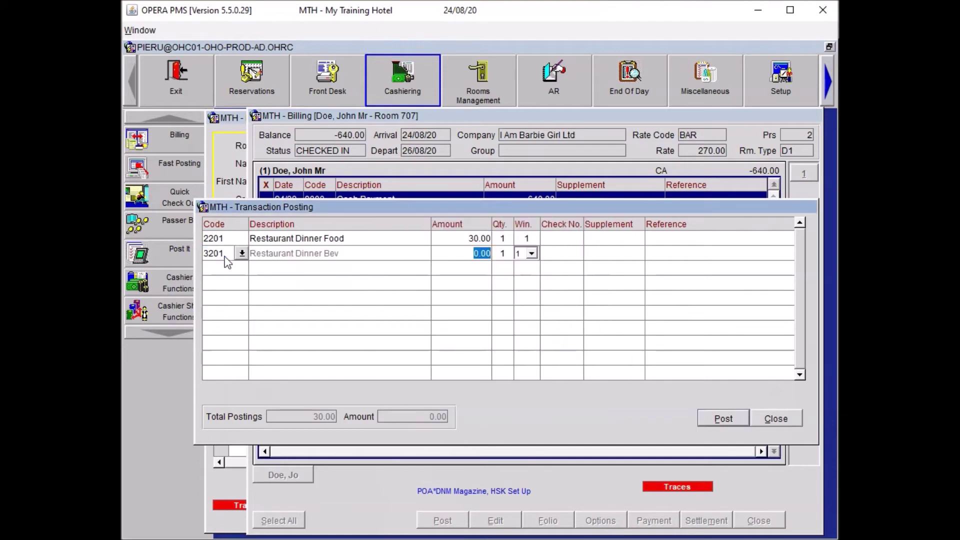
{"action": "type", "text": "22"}
{"action": "left_click", "coordinate": [227, 261]}
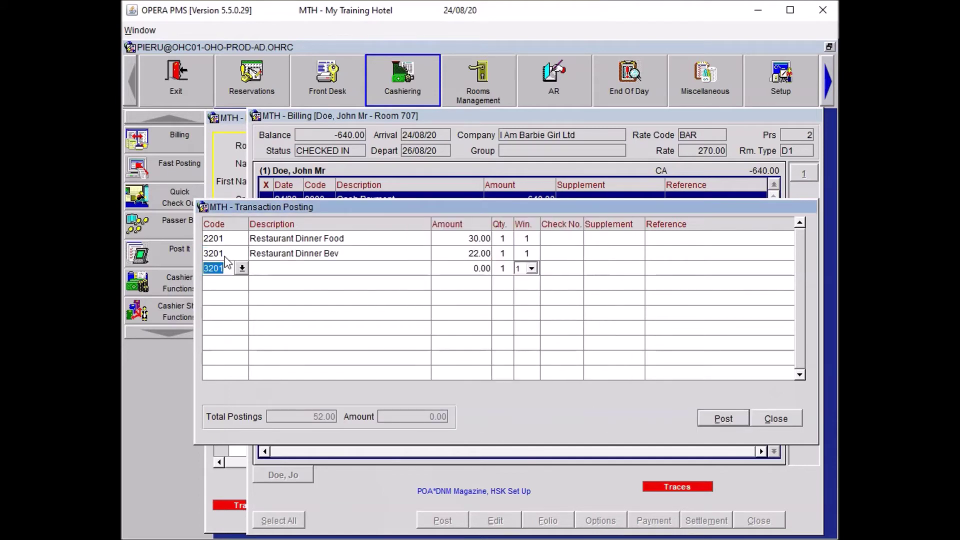
Add an 8001 Paid Outs 25.00 line referenced 'Car transfer from City Airport' and post without copies.
{"action": "left_click", "coordinate": [229, 270]}
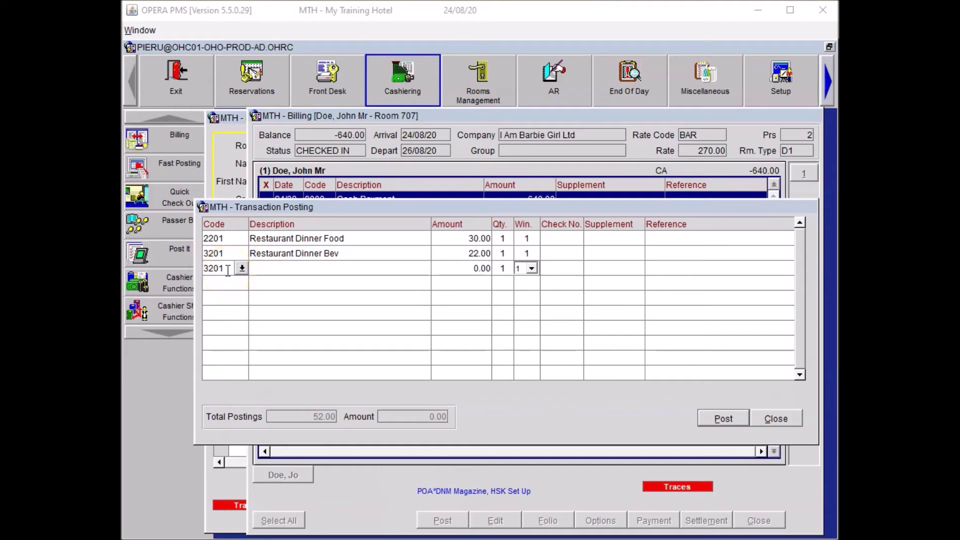
{"action": "double_click", "coordinate": [228, 270]}
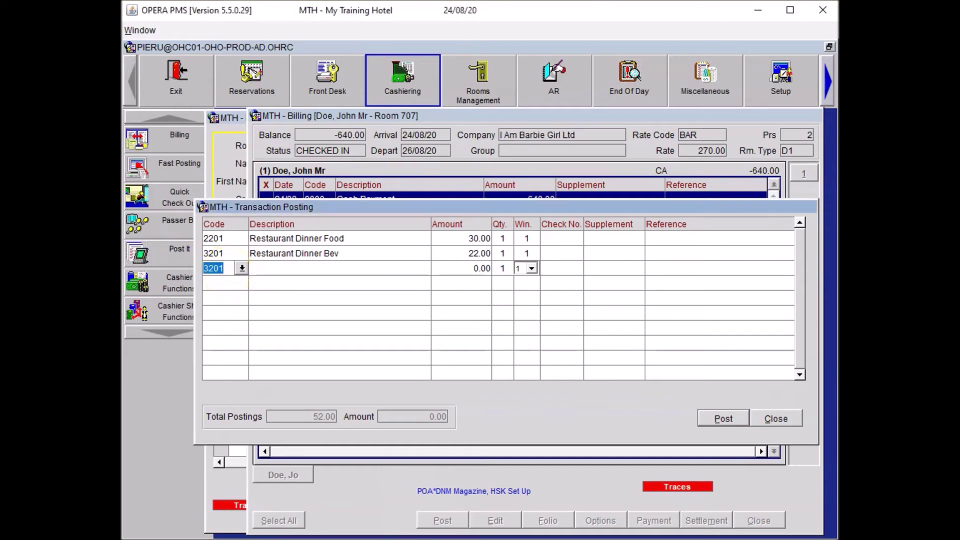
{"action": "type", "text": "8001"}
{"action": "key", "text": "Tab"}
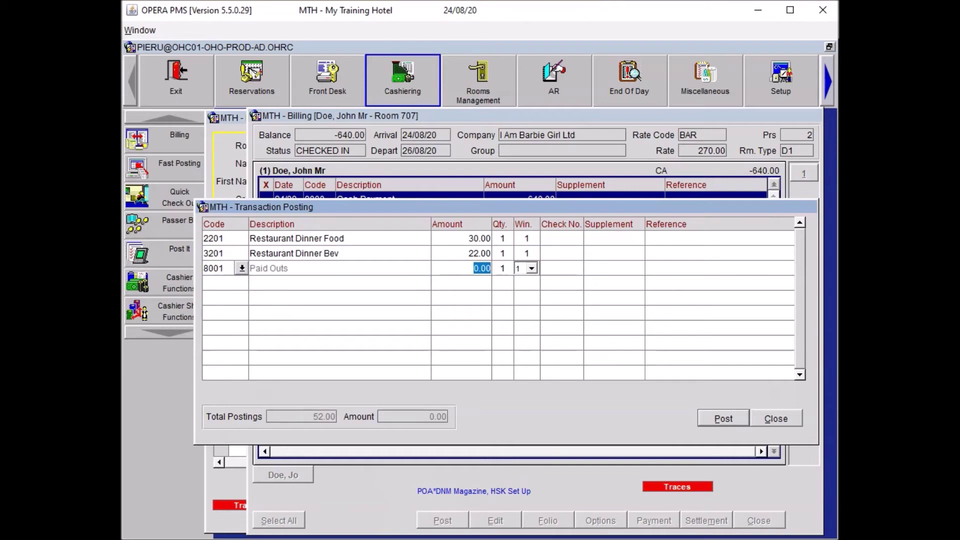
{"action": "type", "text": "25.00"}
{"action": "key", "text": "Tab"}
{"action": "key", "text": "Tab"}
{"action": "key", "text": "Tab"}
{"action": "key", "text": "Tab"}
{"action": "key", "text": "Tab"}
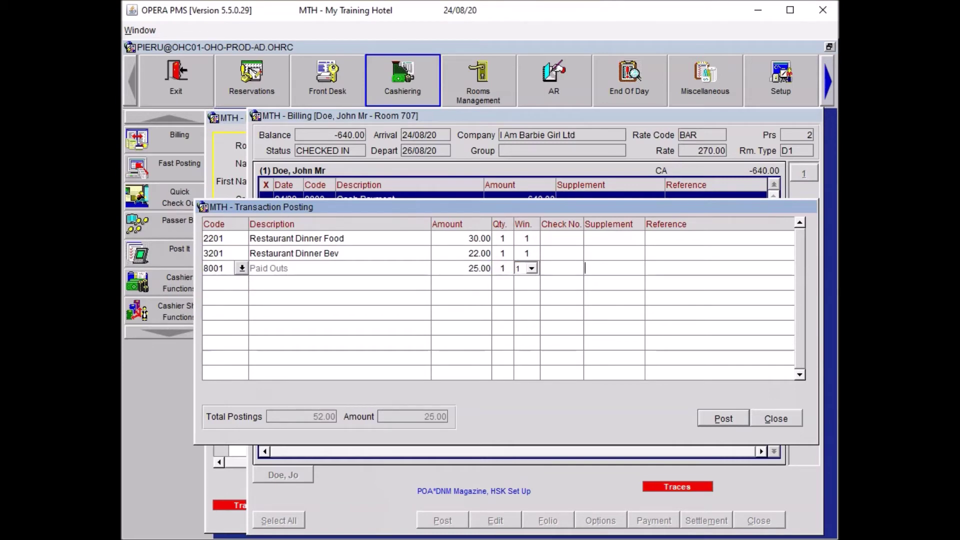
{"action": "type", "text": "Car transfer from City Airport."}
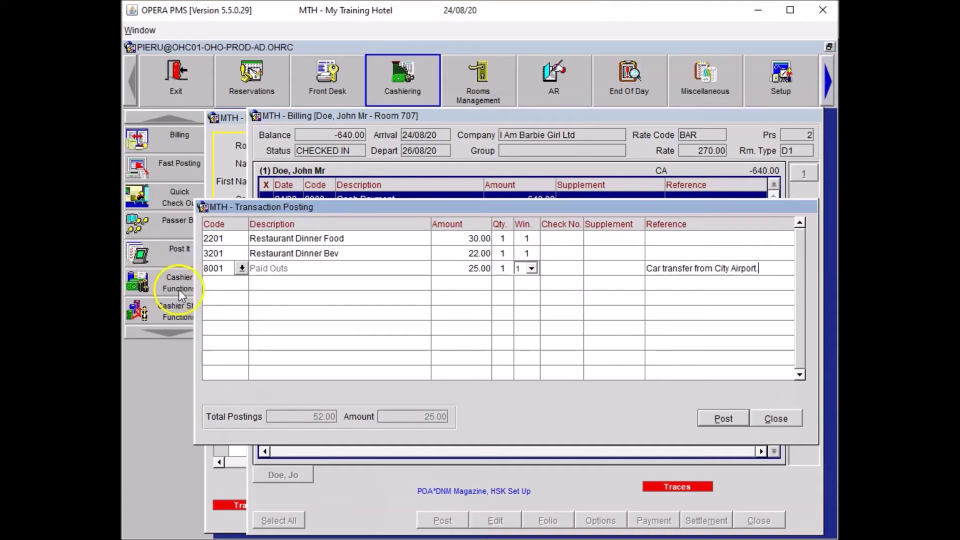
{"action": "left_click", "coordinate": [215, 283]}
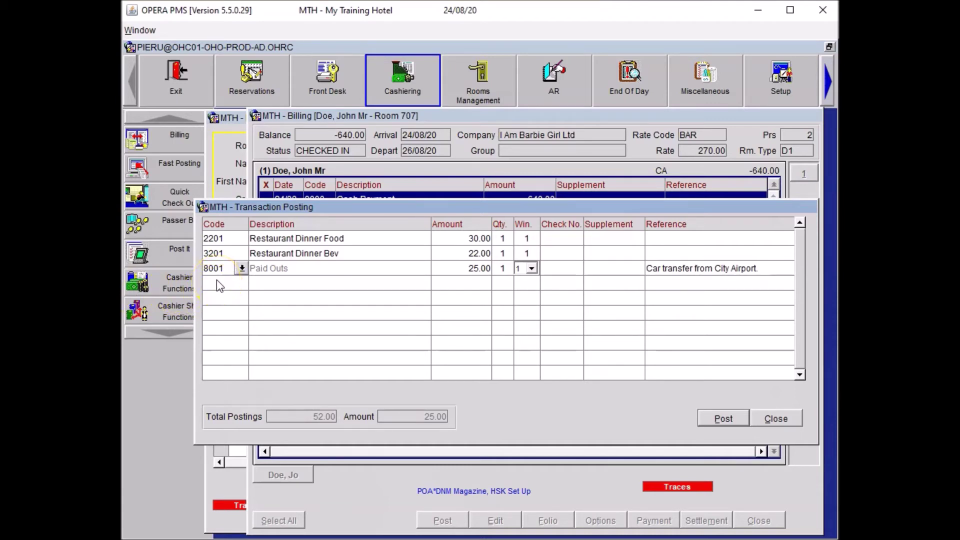
{"action": "key", "text": "alt+p"}
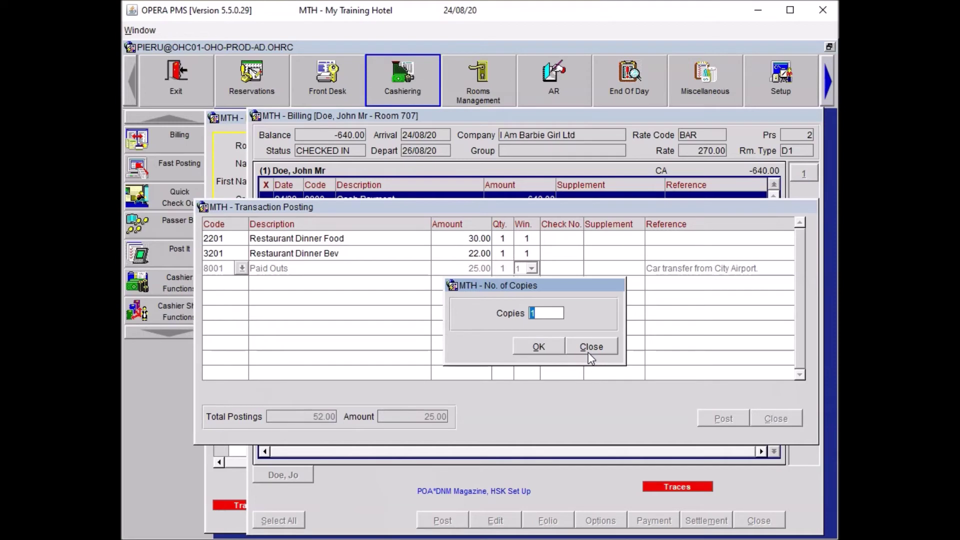
{"action": "left_click", "coordinate": [594, 345]}
Add a 20.00 Restaurant Breakfast Food line found via the REST lookup.
{"action": "double_click", "coordinate": [214, 283]}
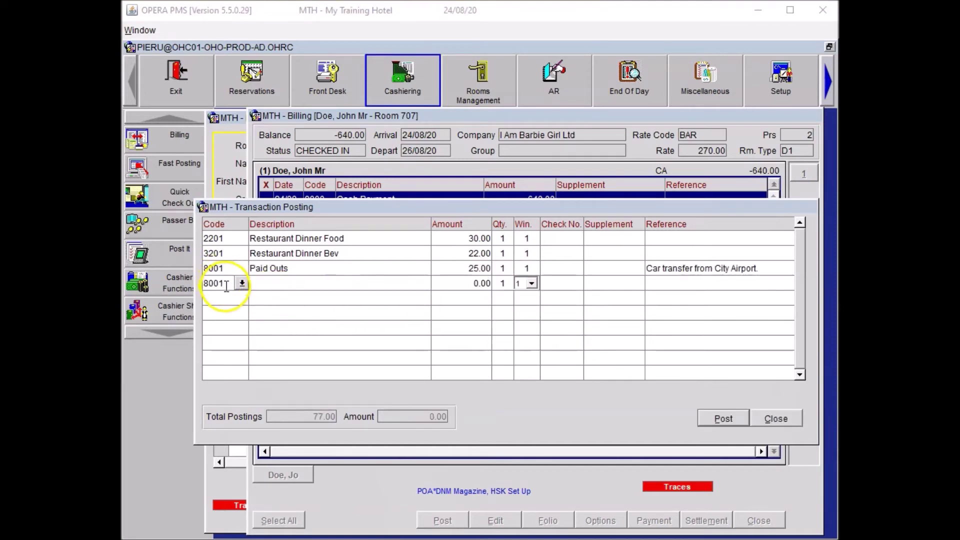
{"action": "type", "text": "RE"}
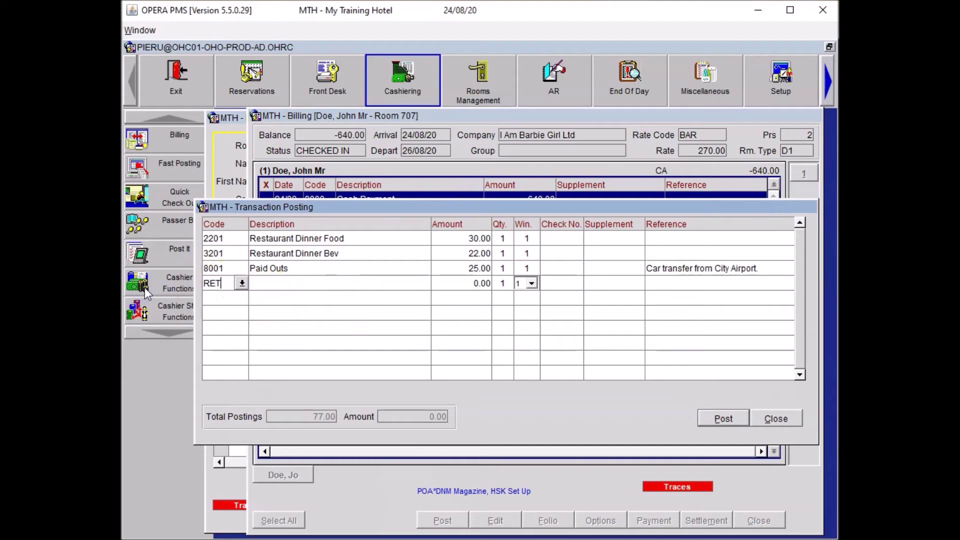
{"action": "type", "text": "ST"}
{"action": "key", "text": "Tab"}
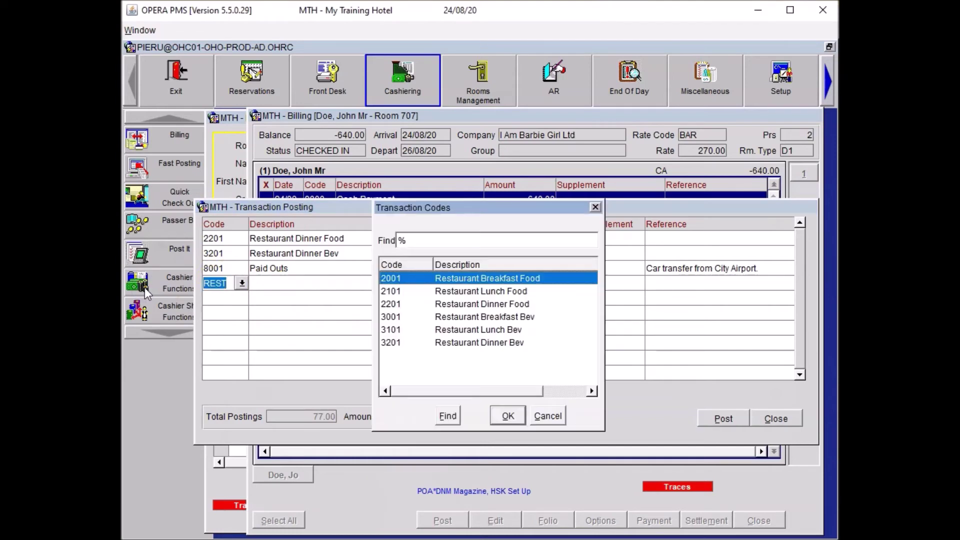
{"action": "left_click", "coordinate": [513, 415]}
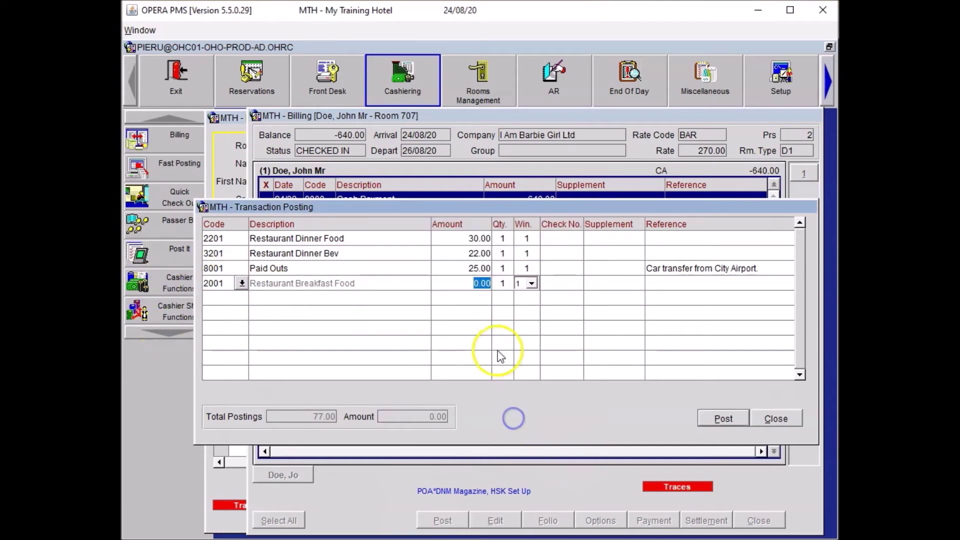
{"action": "type", "text": "20"}
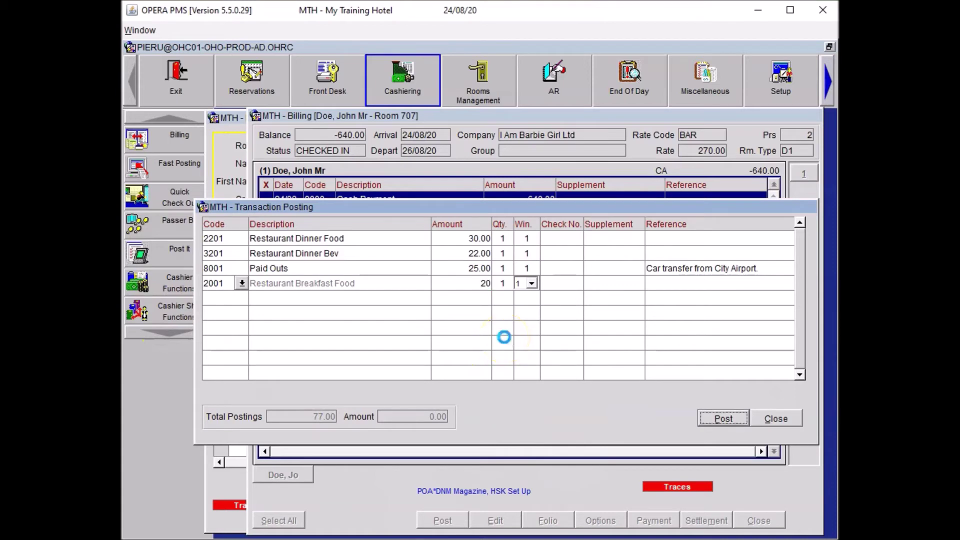
{"action": "key", "text": "Return"}
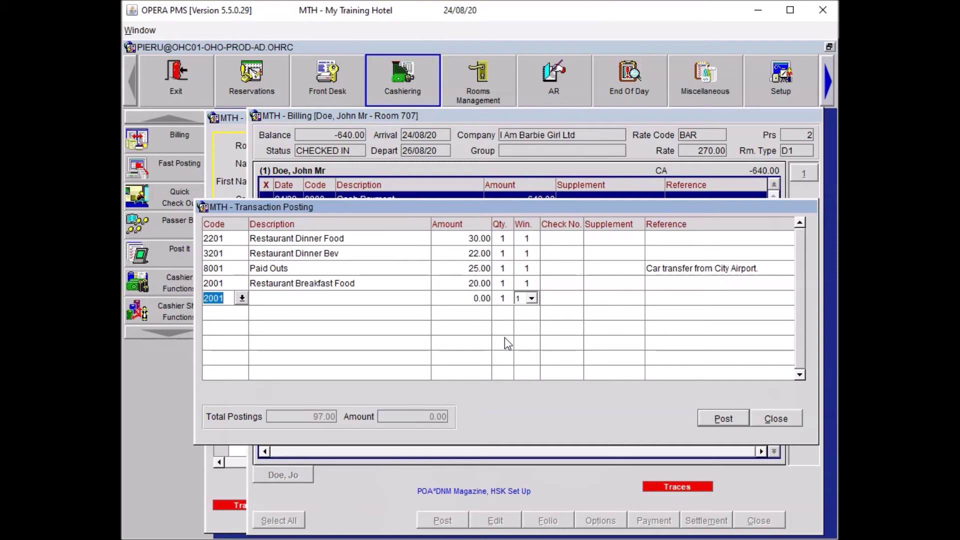
Add an 8001 Paid Outs 10.00 line for Fashion Doll Quarterly Magazine and post it without copies.
{"action": "left_click", "coordinate": [260, 322]}
{"action": "type", "text": "8001"}
{"action": "key", "text": "Tab"}
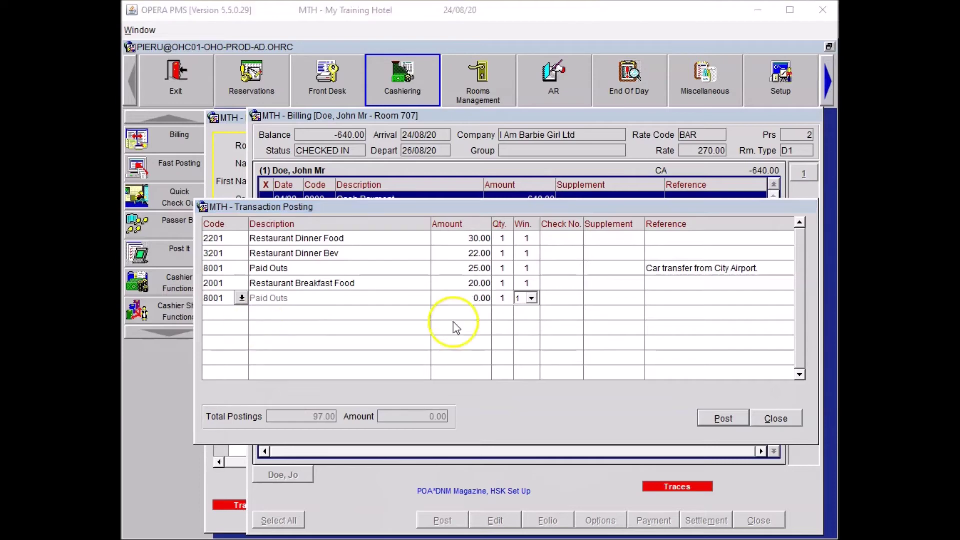
{"action": "left_click", "coordinate": [457, 300]}
{"action": "type", "text": "1"}
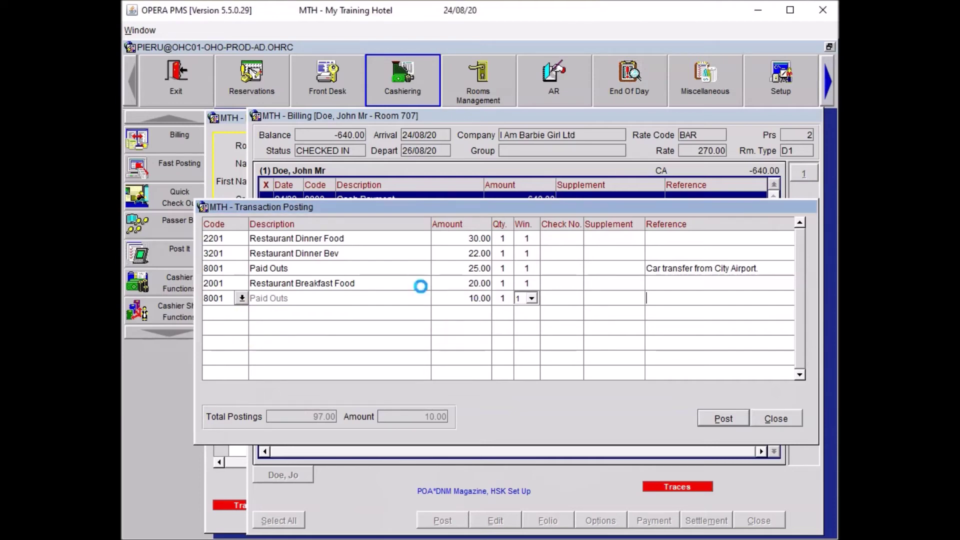
{"action": "key", "text": "shift+Tab"}
{"action": "key", "text": "Tab"}
{"action": "key", "text": "Tab"}
{"action": "key", "text": "Tab"}
{"action": "key", "text": "Tab"}
{"action": "key", "text": "Tab"}
{"action": "key", "text": "Tab"}
{"action": "type", "text": "Fashion Doll Quarterly Magazine"}
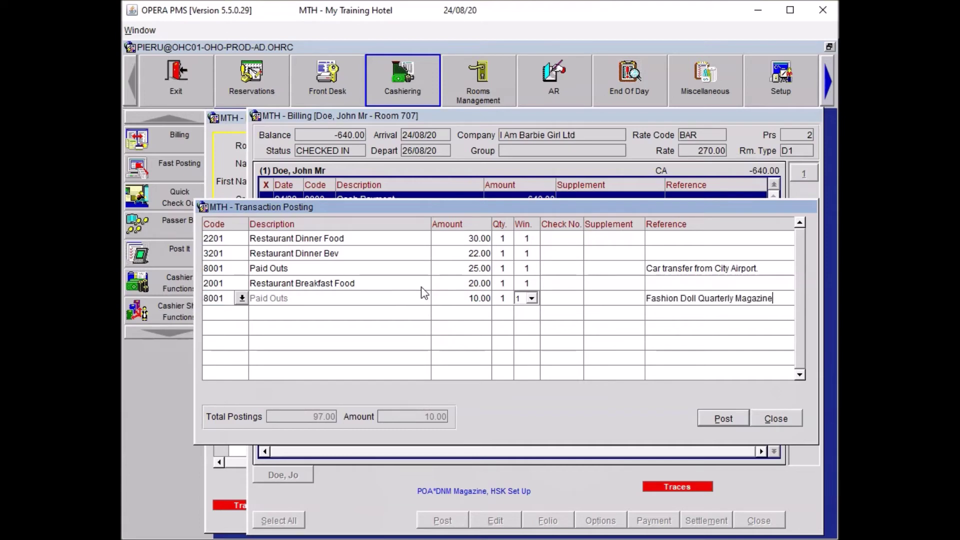
{"action": "type", "text": "."}
{"action": "left_click", "coordinate": [456, 317]}
{"action": "key", "text": "alt+p"}
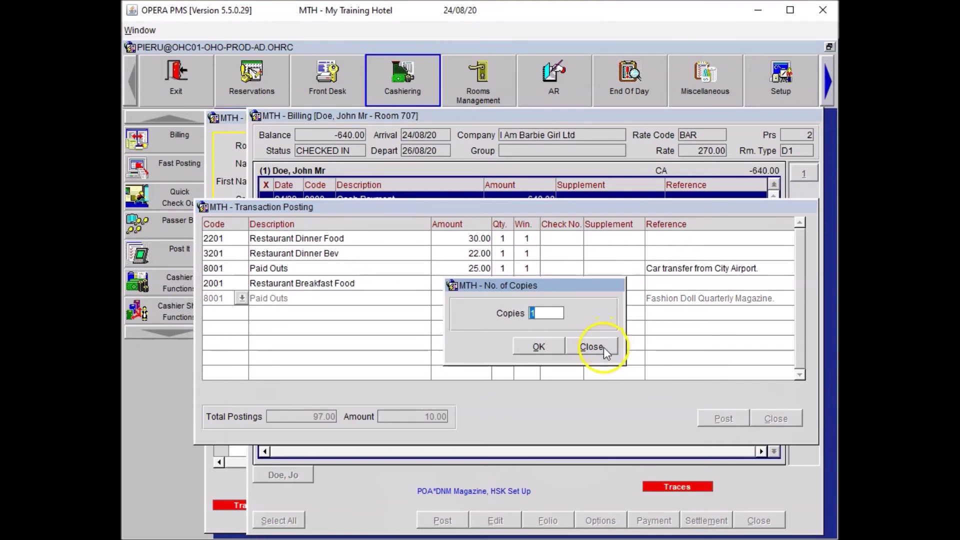
{"action": "left_click", "coordinate": [604, 347]}
Add a 15.00 Internet In Room charge line.
{"action": "left_click", "coordinate": [226, 313]}
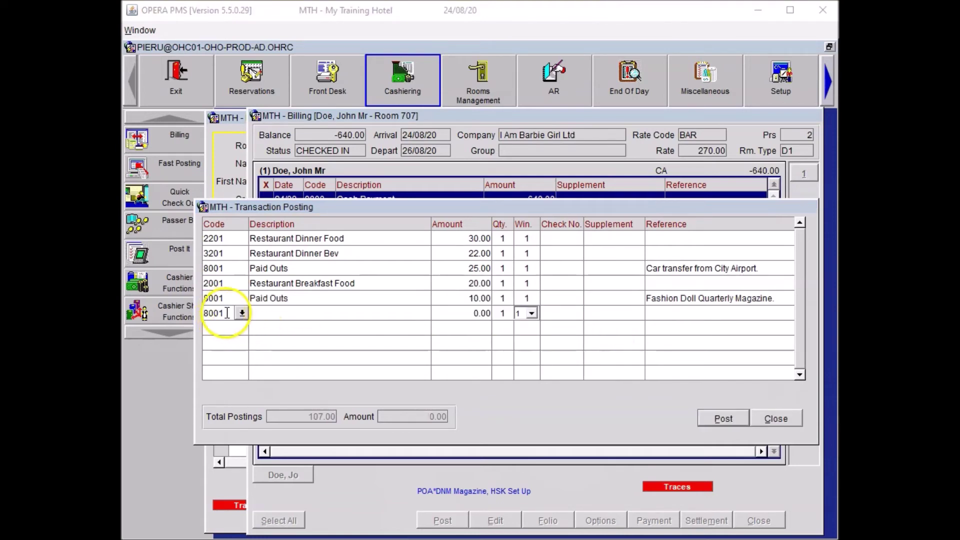
{"action": "double_click", "coordinate": [226, 313]}
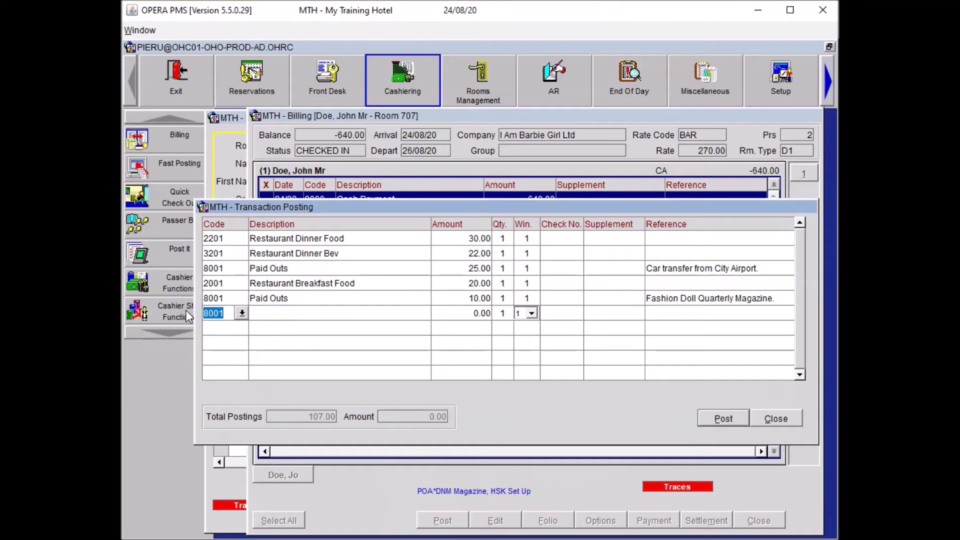
{"action": "type", "text": "INT"}
{"action": "key", "text": "Tab"}
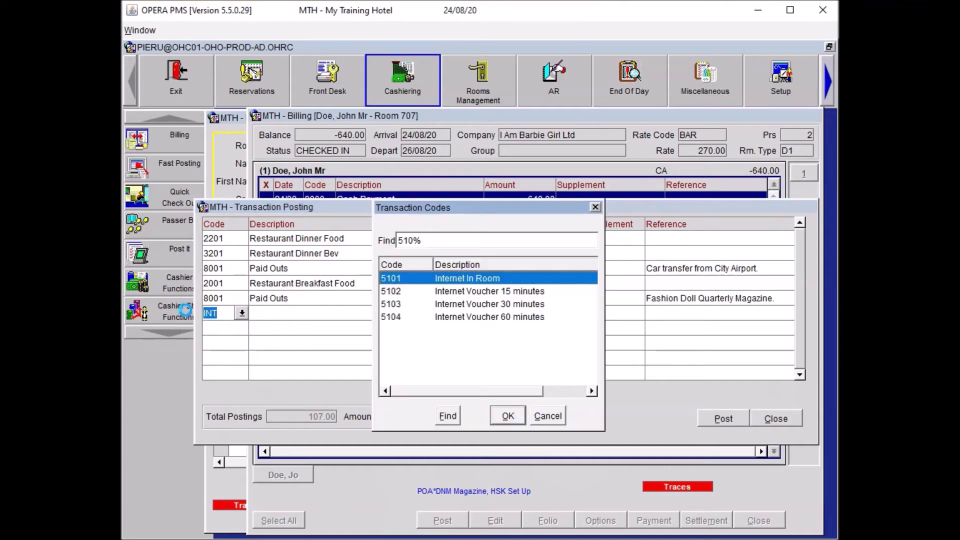
{"action": "key", "text": "Return"}
{"action": "type", "text": "15"}
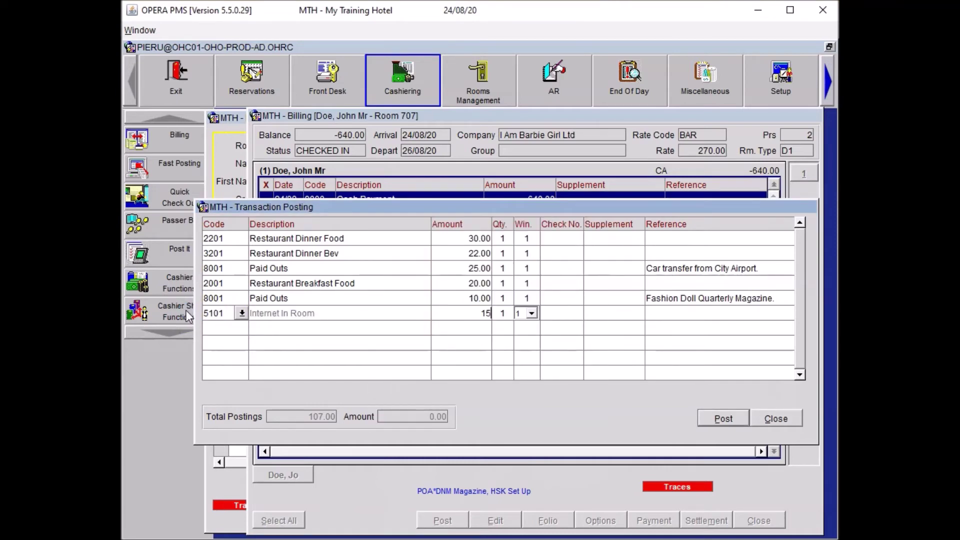
{"action": "key", "text": "Tab"}
{"action": "key", "text": "Tab"}
{"action": "key", "text": "Return"}
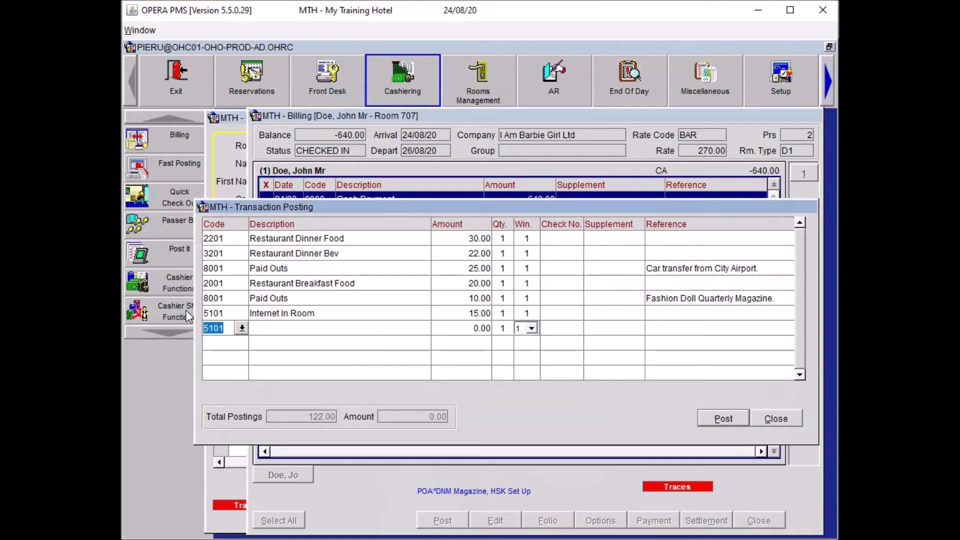
Add a 2.00 Minibar Still Water charge through the minibar articles.
{"action": "type", "text": "MINI"}
{"action": "key", "text": "Tab"}
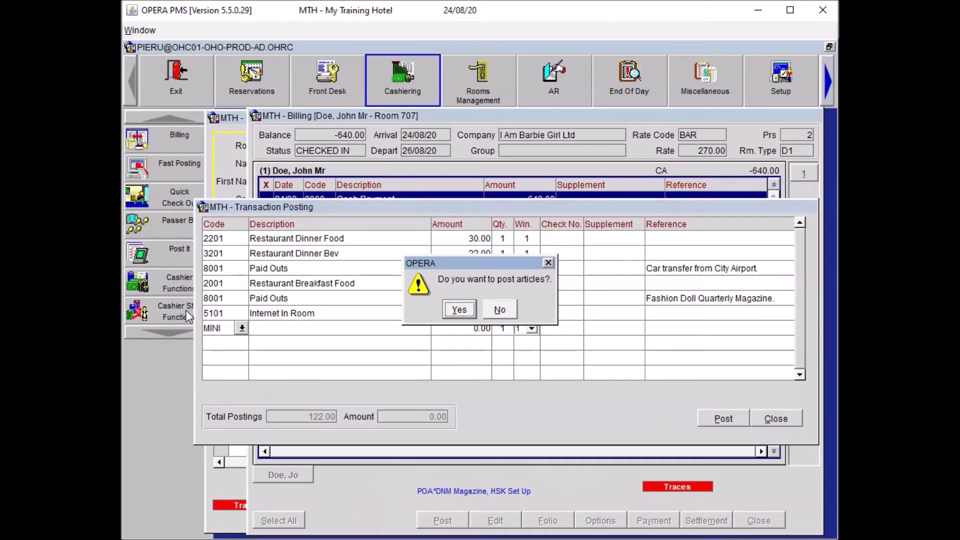
{"action": "left_click", "coordinate": [459, 310]}
{"action": "left_click", "coordinate": [459, 310]}
{"action": "left_click", "coordinate": [499, 421]}
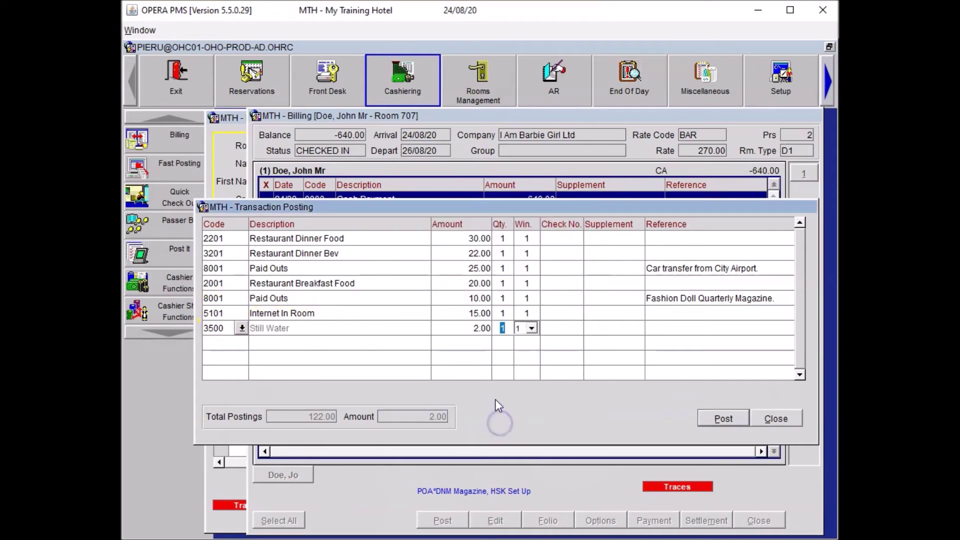
{"action": "left_click", "coordinate": [309, 343]}
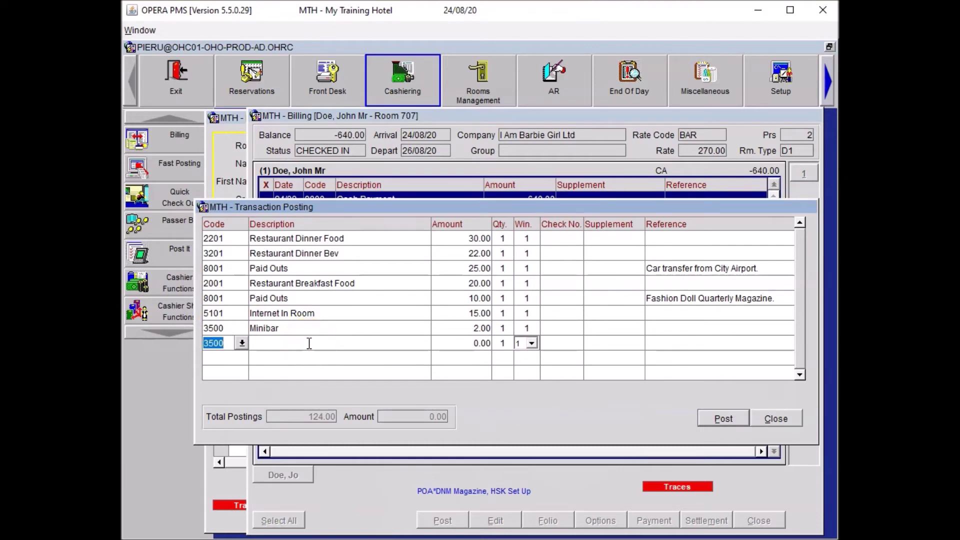
Add 6201 Miscellaneous 15.00 referenced 'Broken Bedside Radio.' and return to the folio.
{"action": "type", "text": "6201"}
{"action": "key", "text": "Tab"}
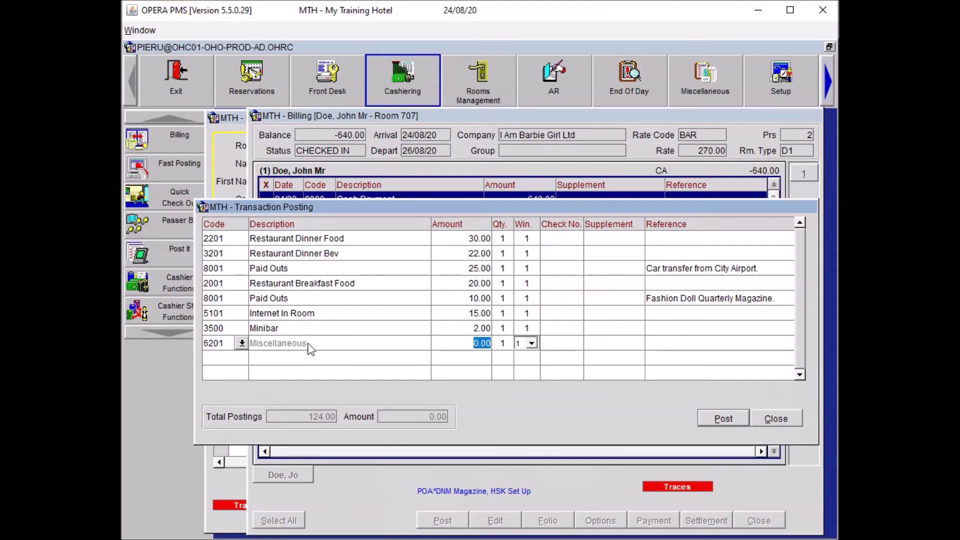
{"action": "type", "text": "15"}
{"action": "key", "text": "Tab"}
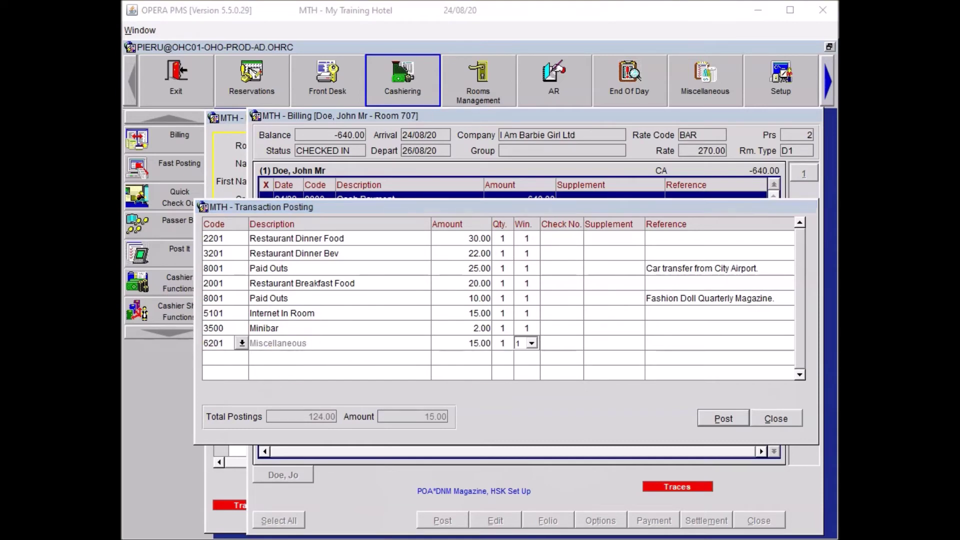
{"action": "left_click", "coordinate": [661, 346]}
{"action": "type", "text": "Broken Bedside Radio."}
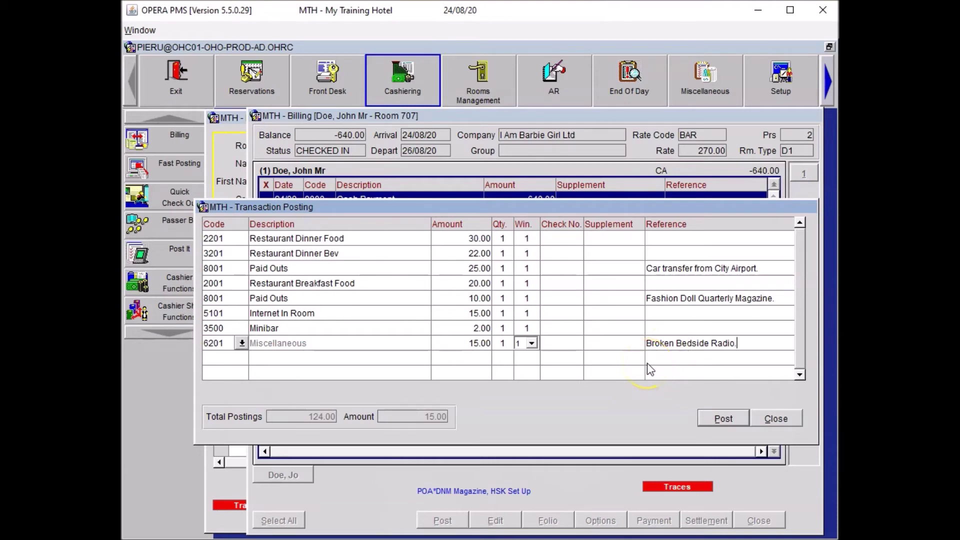
{"action": "left_click", "coordinate": [650, 369]}
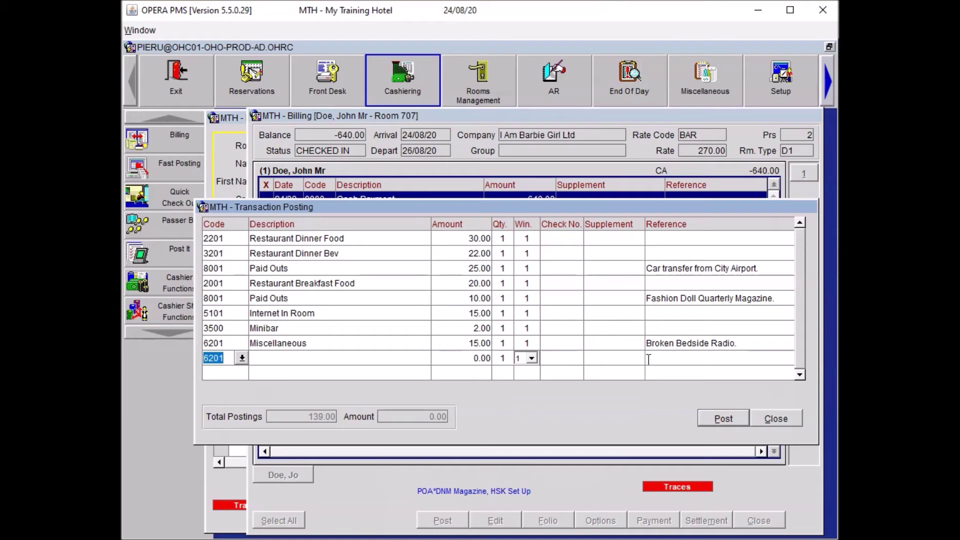
{"action": "left_click", "coordinate": [776, 418]}
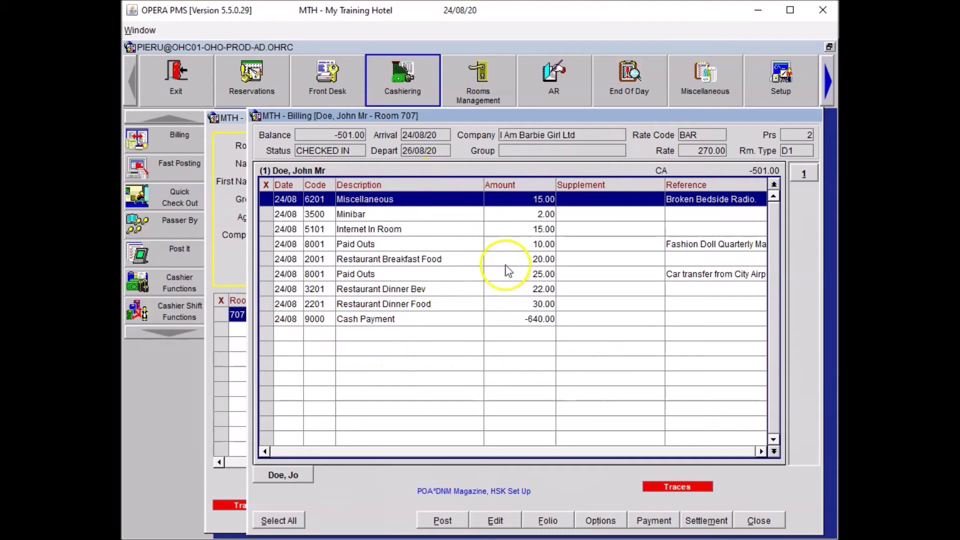
{"action": "left_click", "coordinate": [441, 521]}
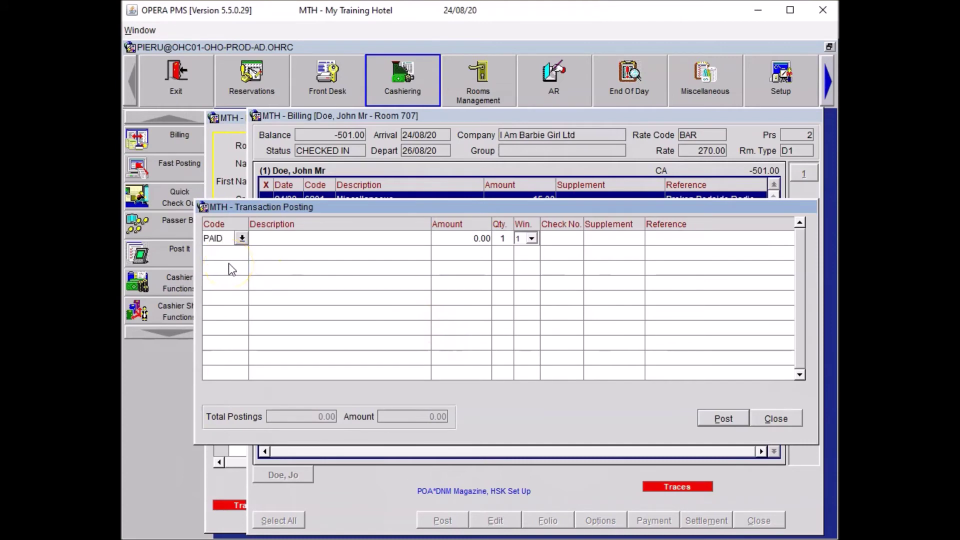
Start a Paid Outs line with an 80.00 amount and quantity 2.
{"action": "type", "text": "PAID"}
{"action": "key", "text": "Tab"}
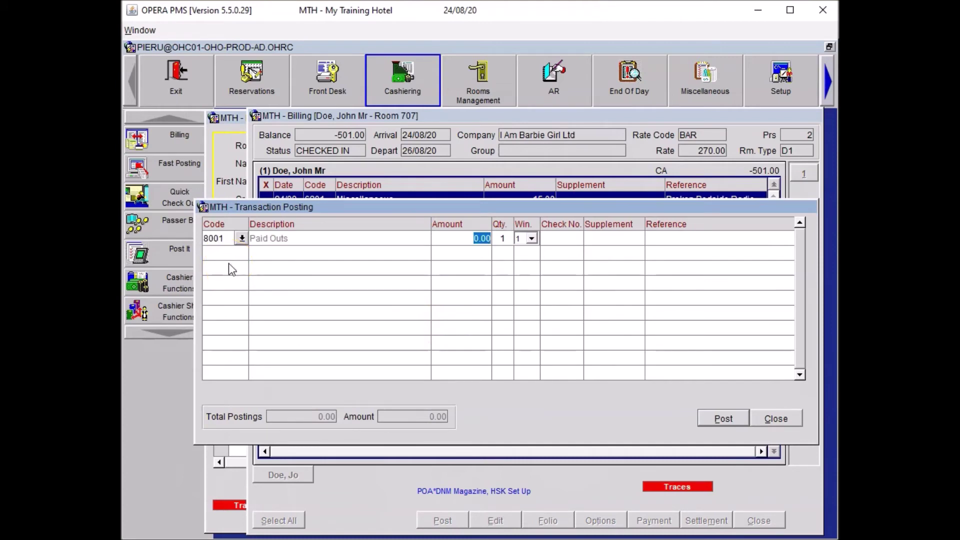
{"action": "type", "text": "80"}
{"action": "key", "text": "Tab"}
{"action": "type", "text": "2"}
{"action": "key", "text": "Tab"}
Give it reference '2 X Theatre tickets' and supplement 'Wicked', then post it.
{"action": "left_click", "coordinate": [685, 253]}
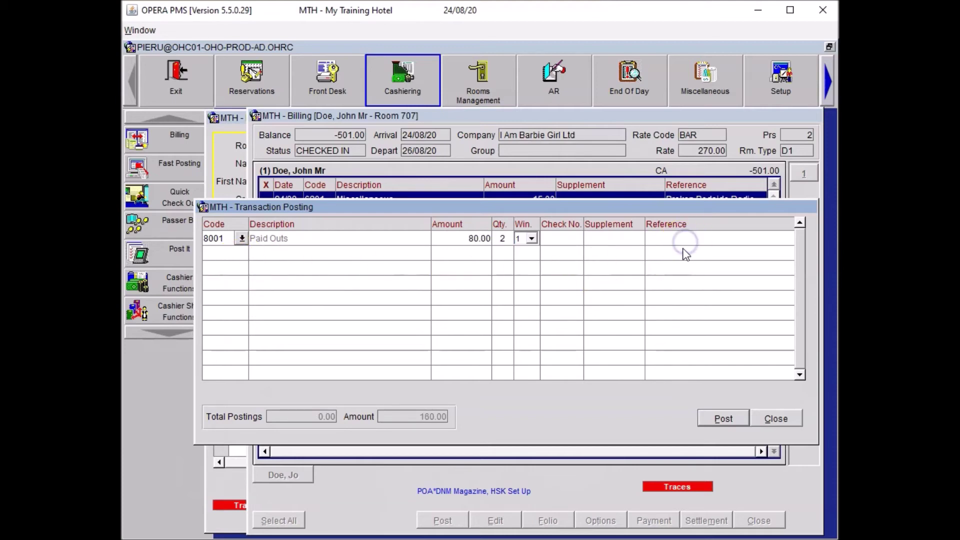
{"action": "type", "text": "Theatre tickets"}
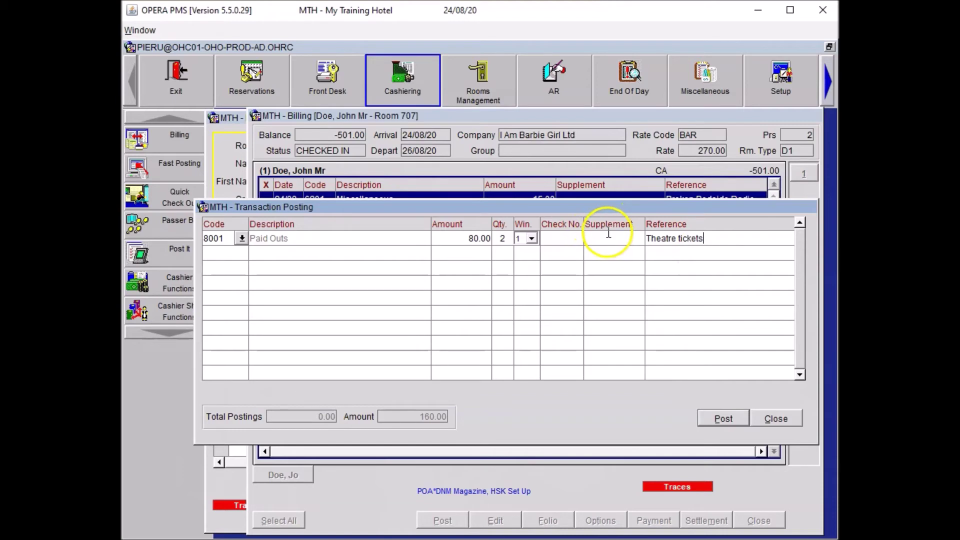
{"action": "left_click", "coordinate": [611, 241]}
{"action": "type", "text": "Wicked"}
{"action": "left_click", "coordinate": [648, 239]}
{"action": "type", "text": "2 X"}
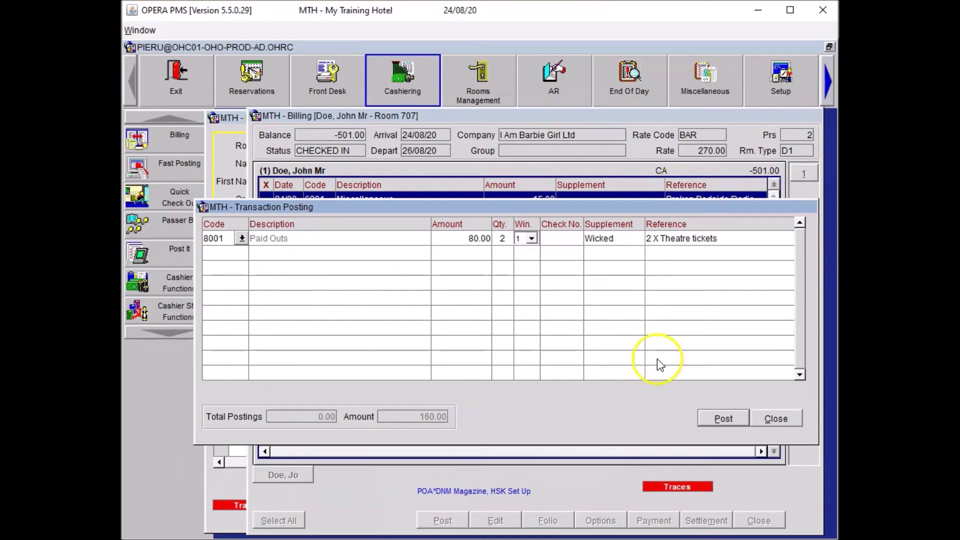
{"action": "left_click", "coordinate": [725, 417]}
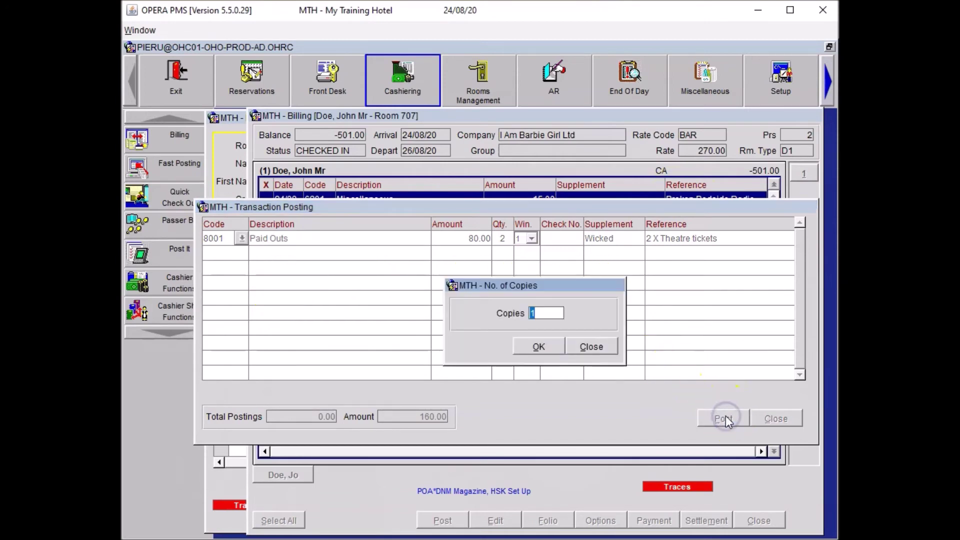
{"action": "left_click", "coordinate": [608, 350]}
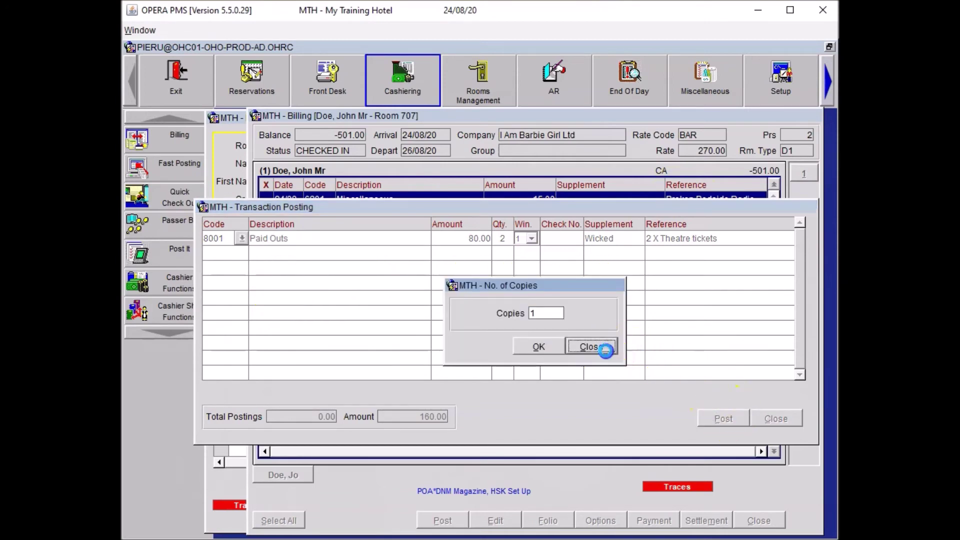
{"action": "left_click", "coordinate": [775, 419]}
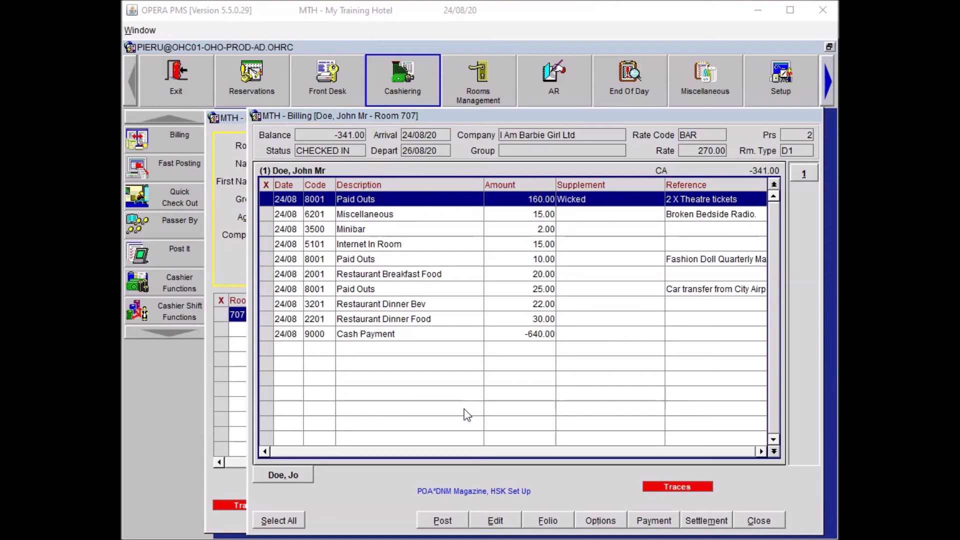
Find guest Doe in Front Desk In House Guests and start a Room Move on the reservation.
{"action": "left_click", "coordinate": [758, 520]}
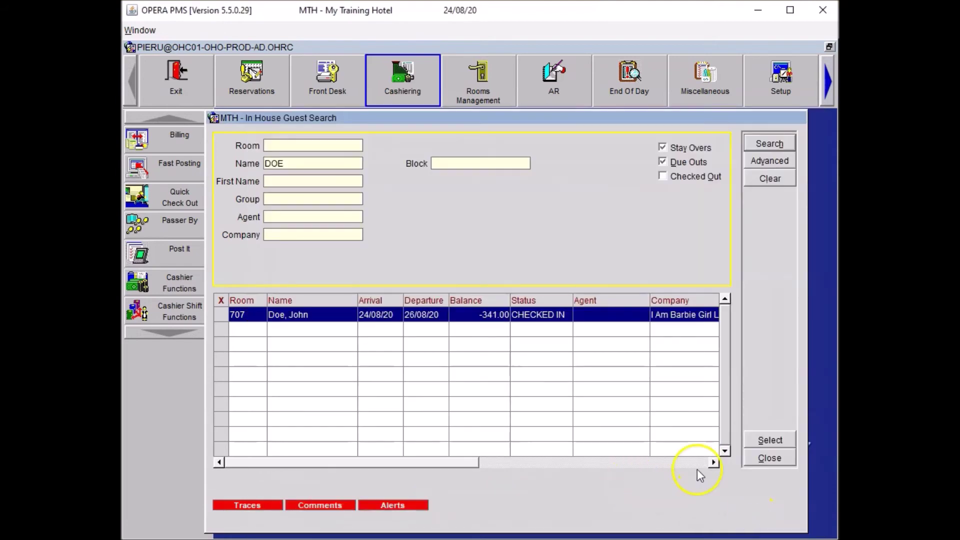
{"action": "left_click", "coordinate": [780, 459]}
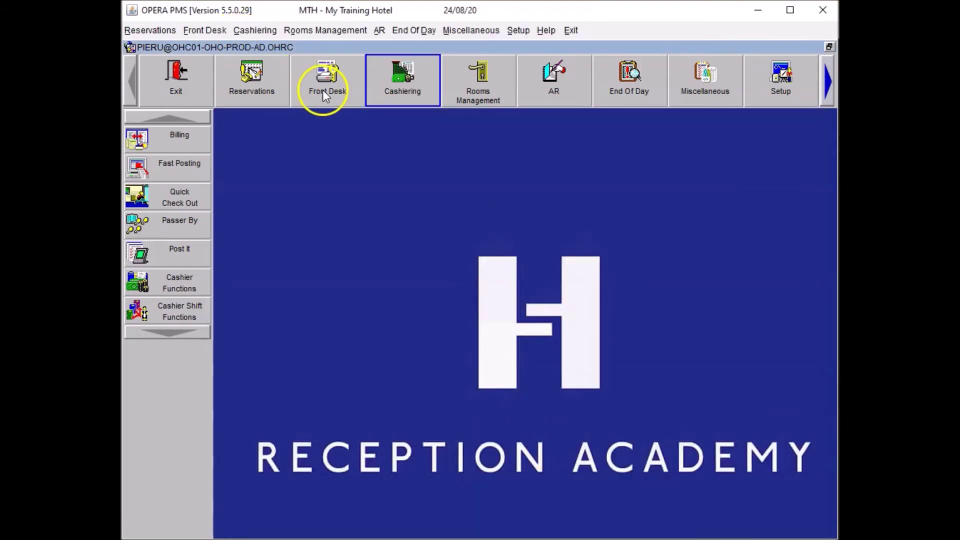
{"action": "left_click", "coordinate": [321, 80]}
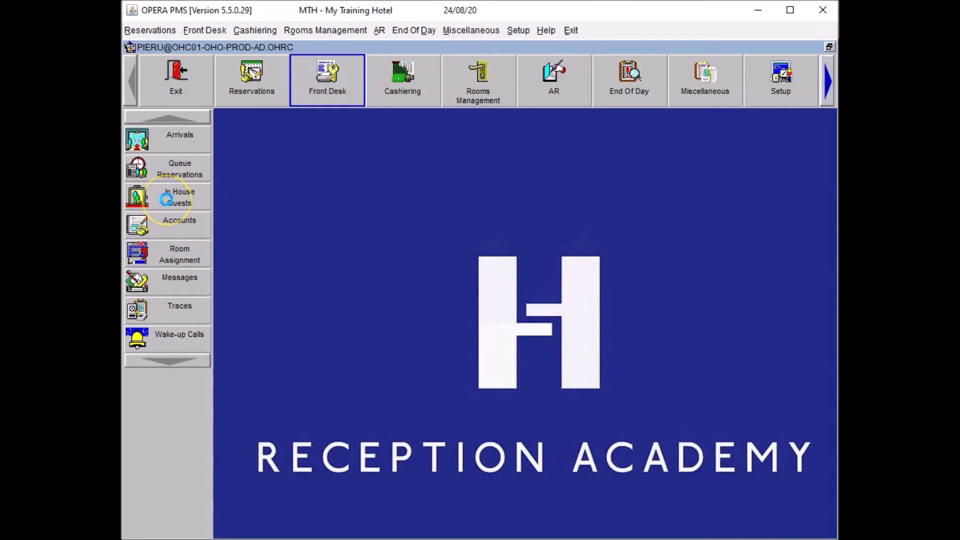
{"action": "left_click", "coordinate": [166, 200]}
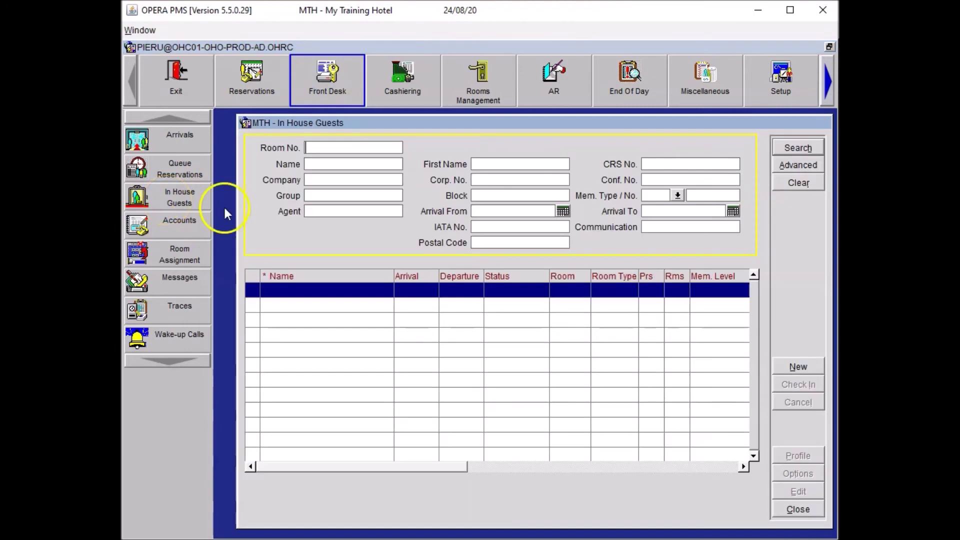
{"action": "left_click", "coordinate": [358, 165]}
{"action": "type", "text": "Doe"}
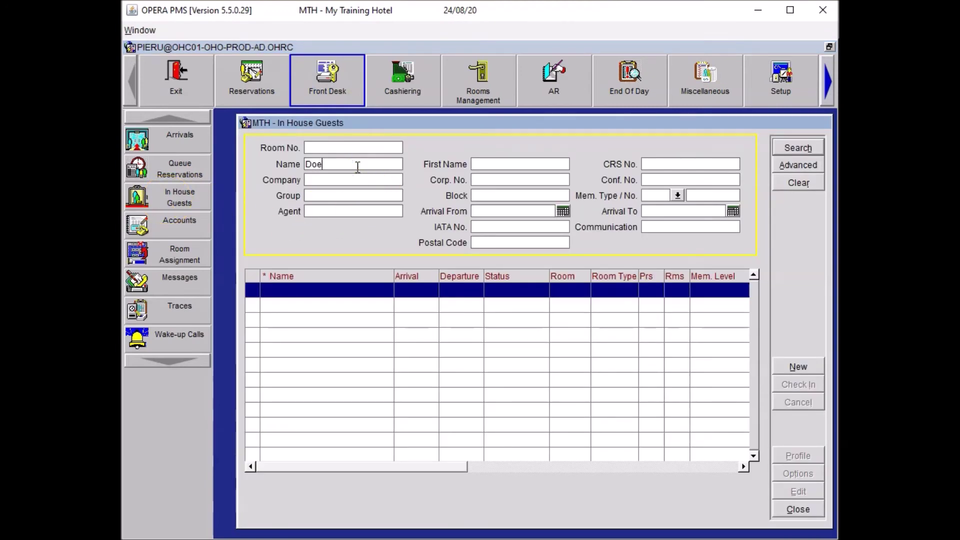
{"action": "key", "text": "Return"}
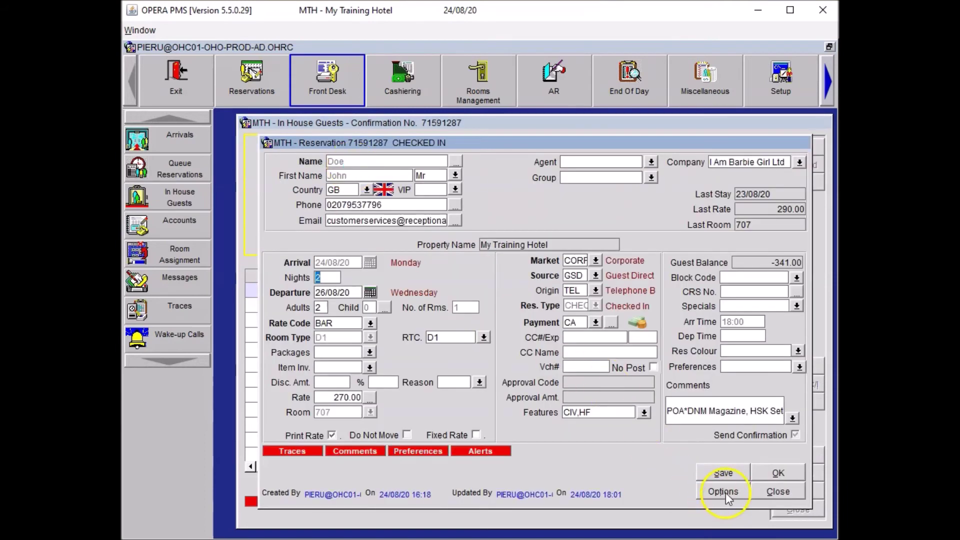
{"action": "left_click", "coordinate": [725, 492]}
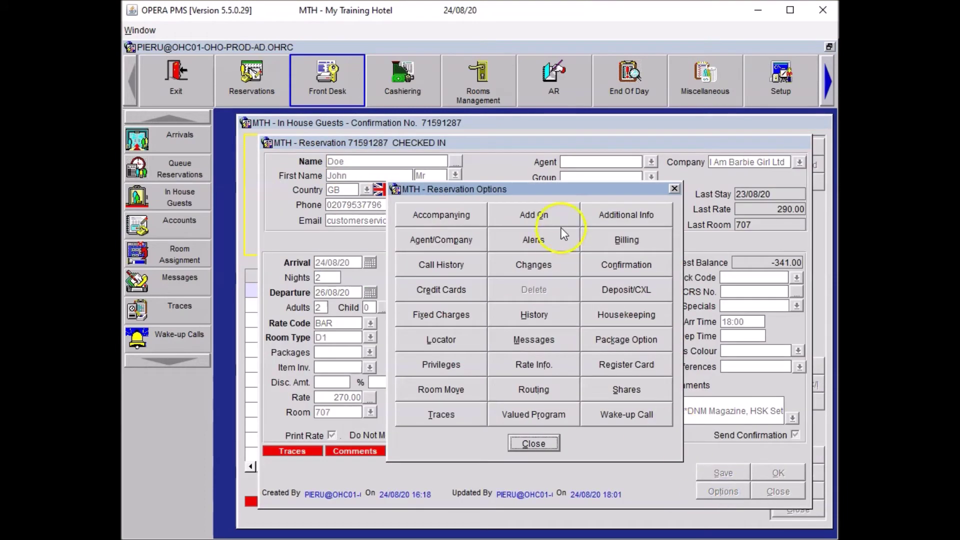
{"action": "left_click", "coordinate": [463, 385]}
Filter available rooms to Double Deluxe D1D and clear the CIV,HF feature preference.
{"action": "left_click", "coordinate": [495, 225]}
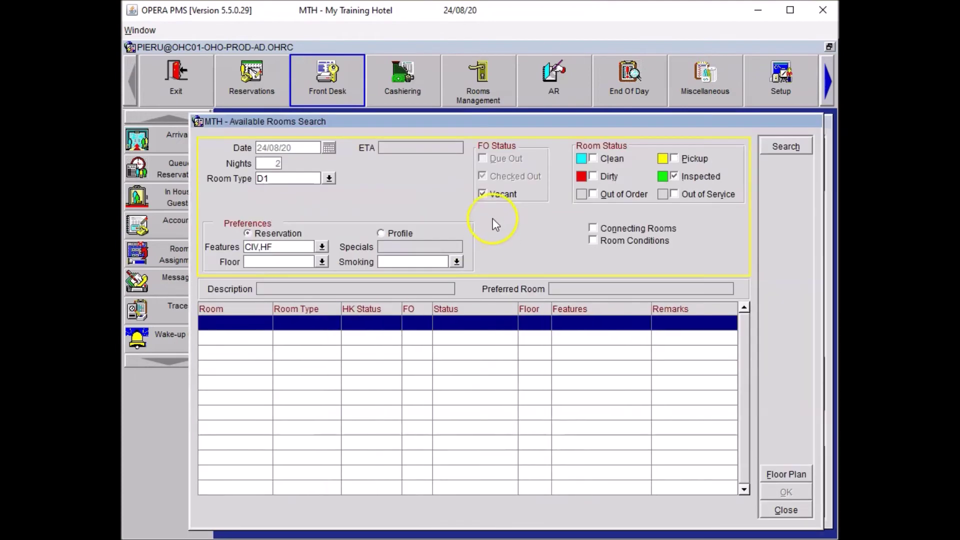
{"action": "left_click", "coordinate": [329, 179]}
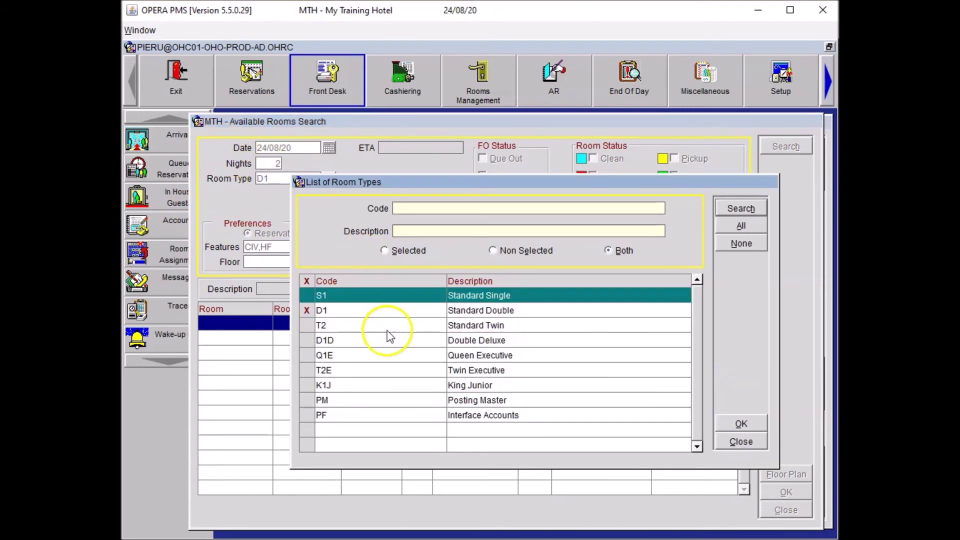
{"action": "left_click", "coordinate": [306, 340]}
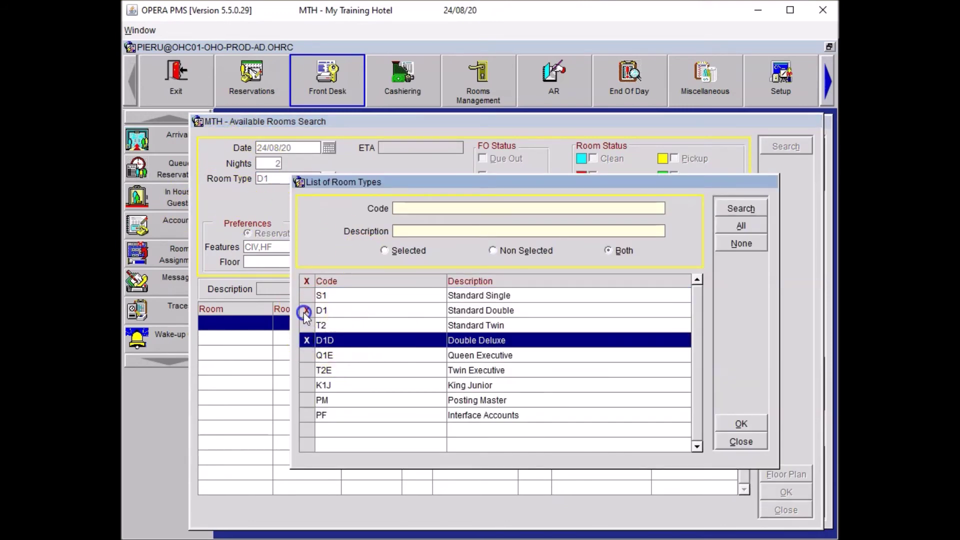
{"action": "left_click", "coordinate": [305, 311]}
{"action": "left_click", "coordinate": [722, 424]}
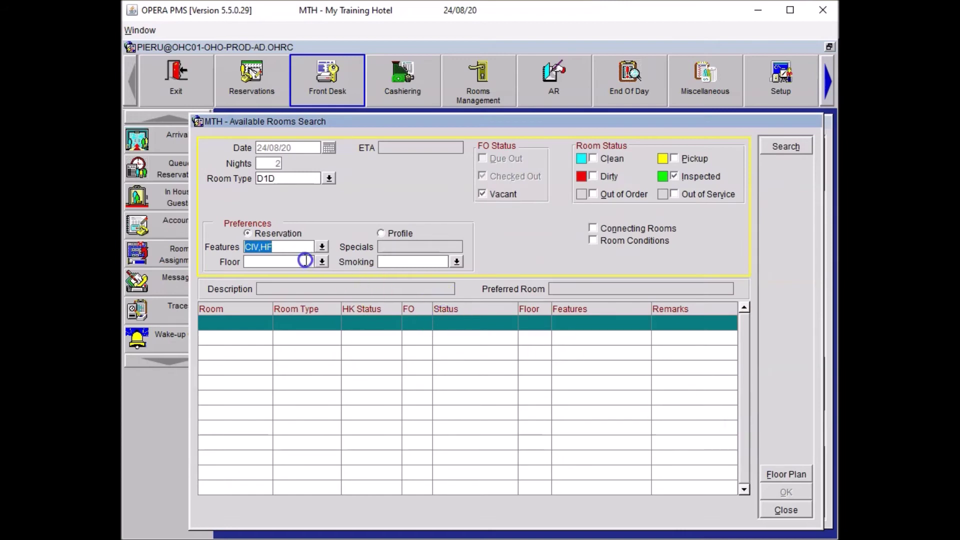
{"action": "left_click", "coordinate": [295, 252]}
{"action": "key", "text": "Delete"}
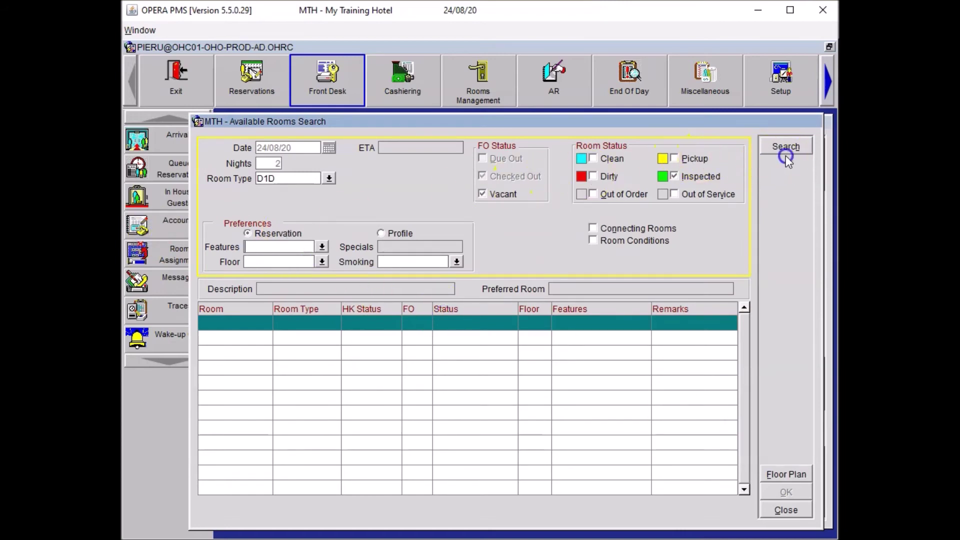
Search vacant D1D rooms and choose room 703 as the move-to room.
{"action": "left_click", "coordinate": [786, 156]}
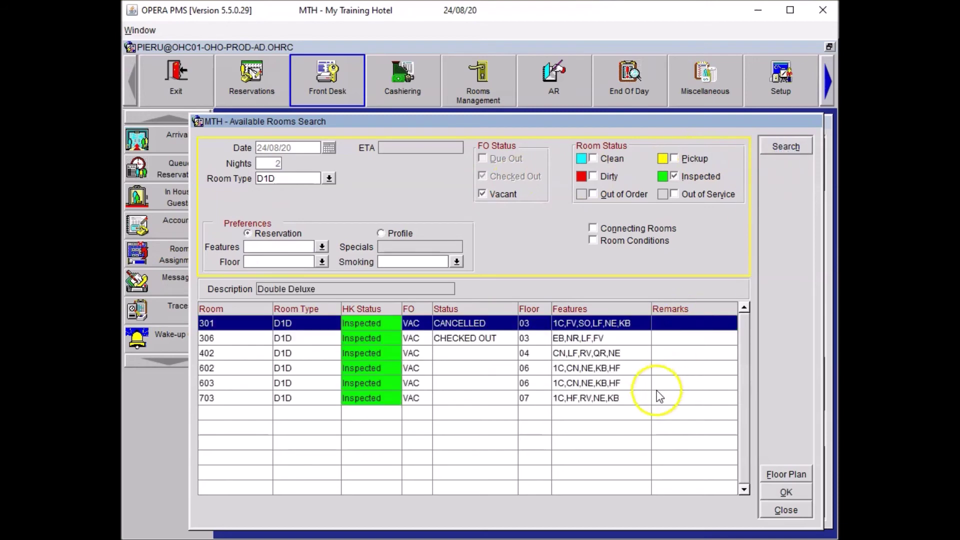
{"action": "left_click", "coordinate": [546, 404]}
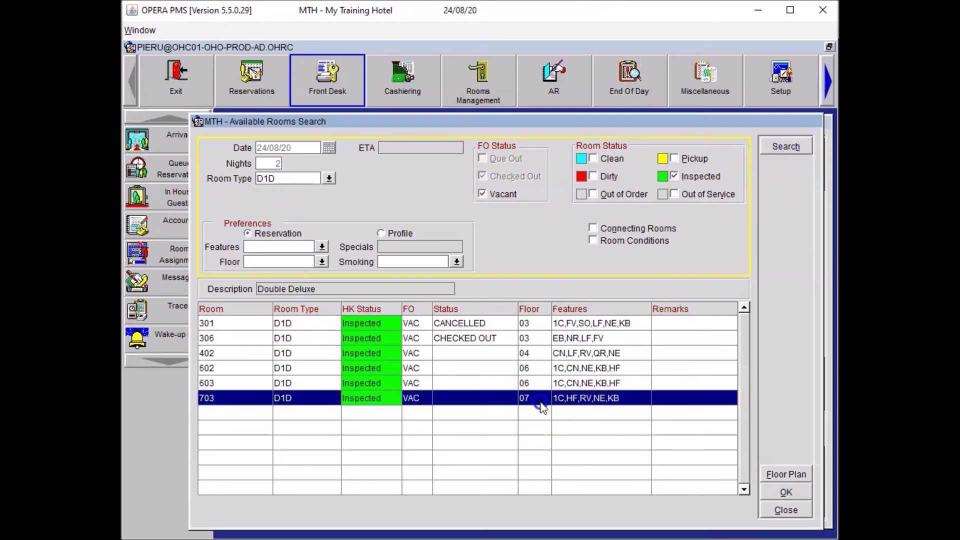
{"action": "left_click", "coordinate": [780, 491]}
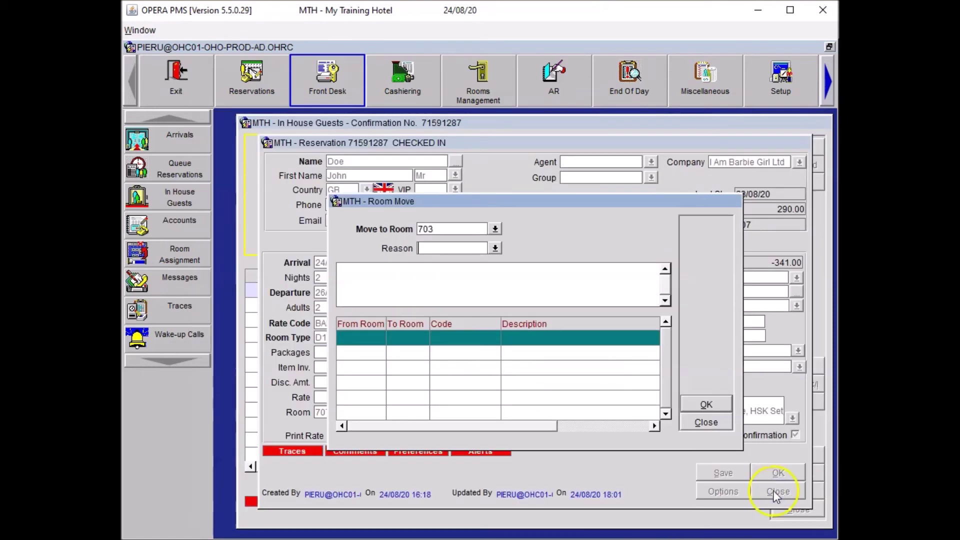
Move the guest to room 703 with Paid Upgrade as the move reason.
{"action": "left_click", "coordinate": [493, 248]}
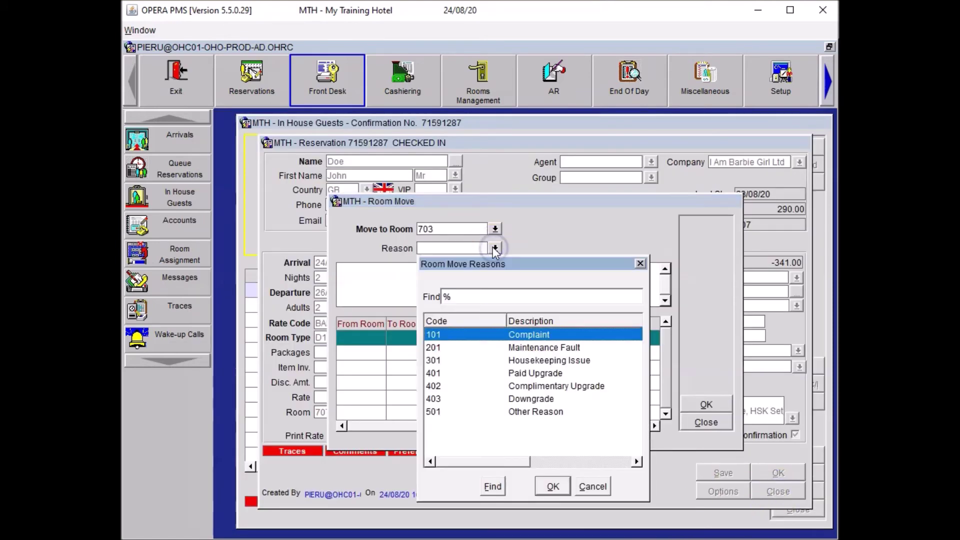
{"action": "left_click", "coordinate": [535, 380]}
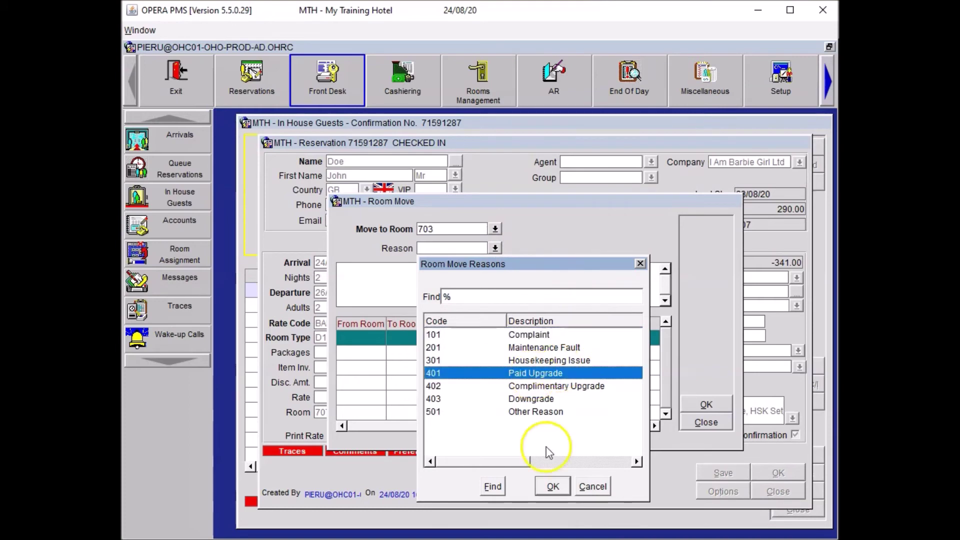
{"action": "left_click", "coordinate": [554, 486]}
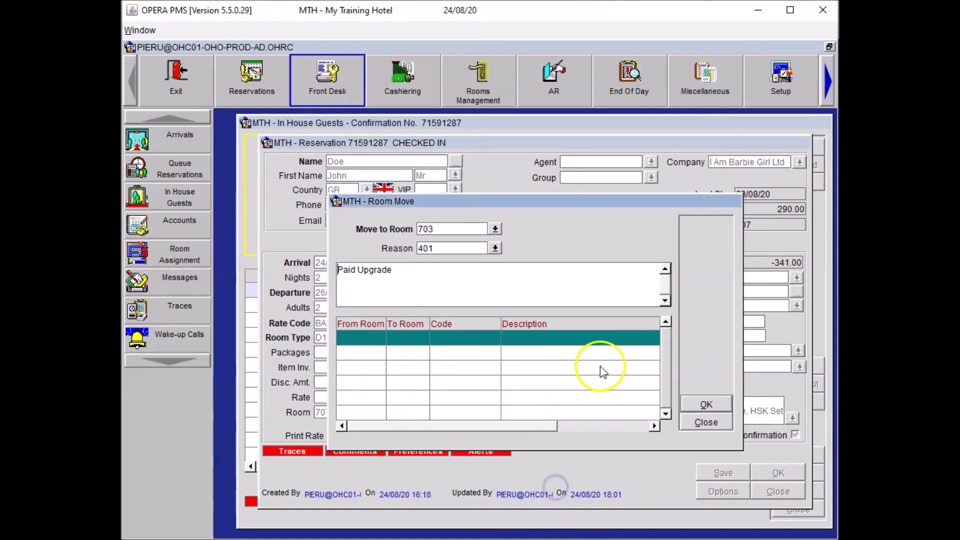
{"action": "left_click", "coordinate": [710, 405]}
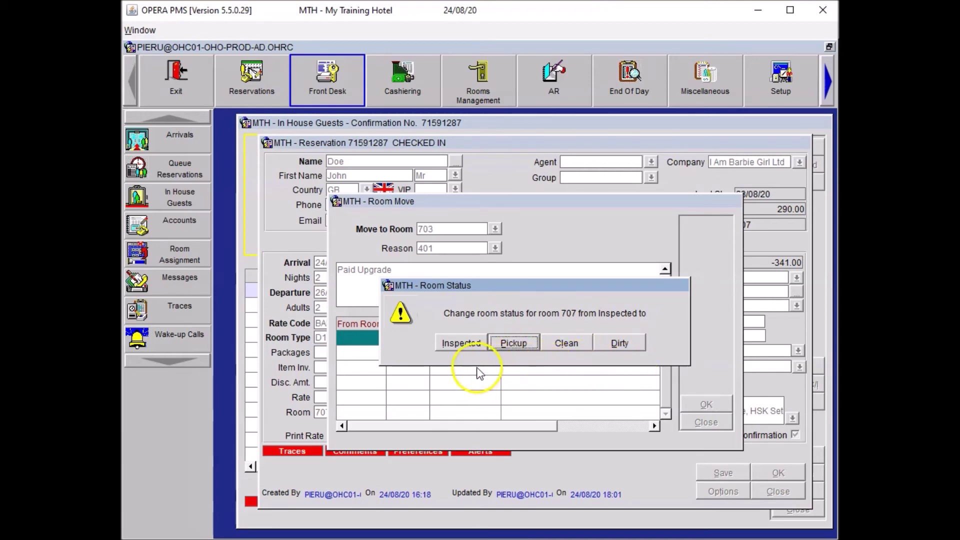
Keep room 707 Inspected, accept the D1D room type and RTC, and close Reservation Options.
{"action": "left_click", "coordinate": [461, 346]}
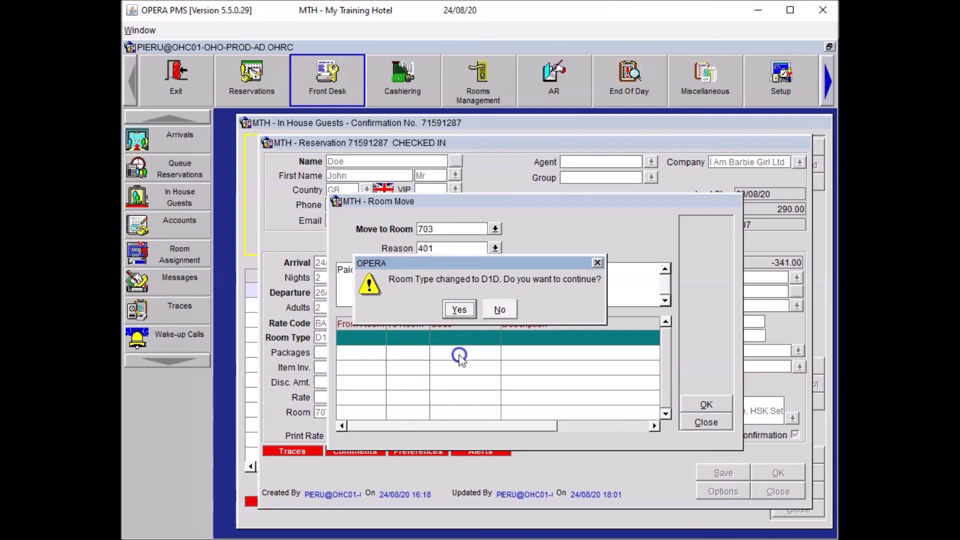
{"action": "left_click", "coordinate": [457, 311]}
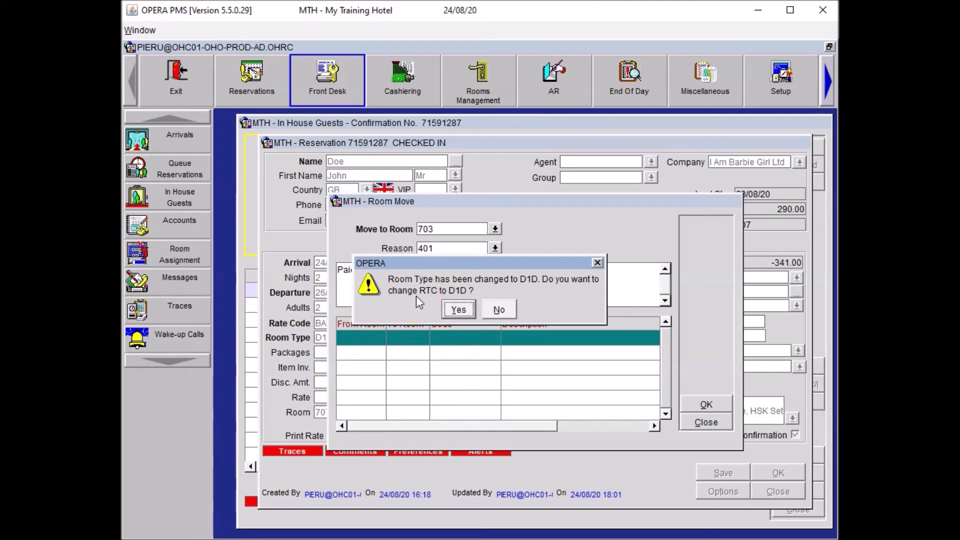
{"action": "left_click", "coordinate": [459, 309]}
{"action": "left_click", "coordinate": [526, 441]}
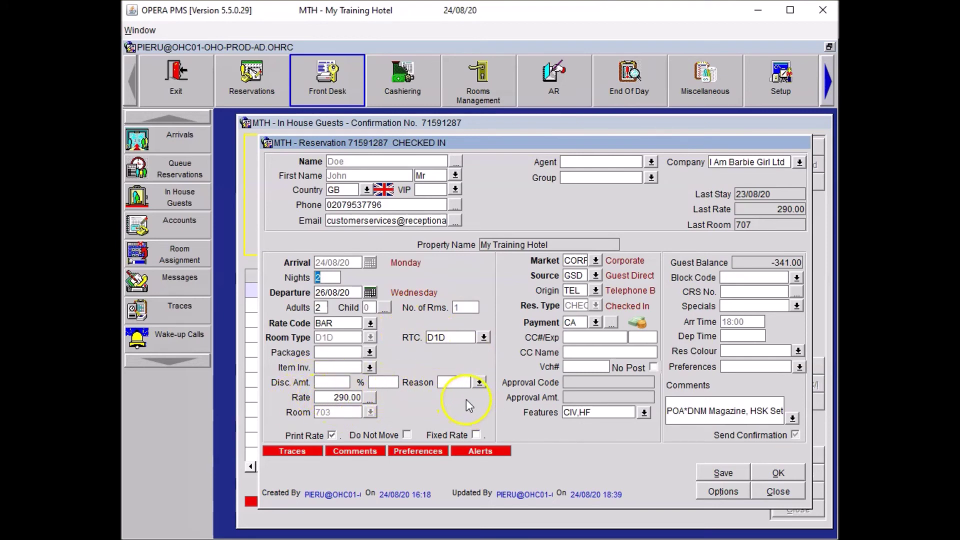
Save the updated reservation and open the room 703 billing folio as cashier.
{"action": "left_click", "coordinate": [781, 465]}
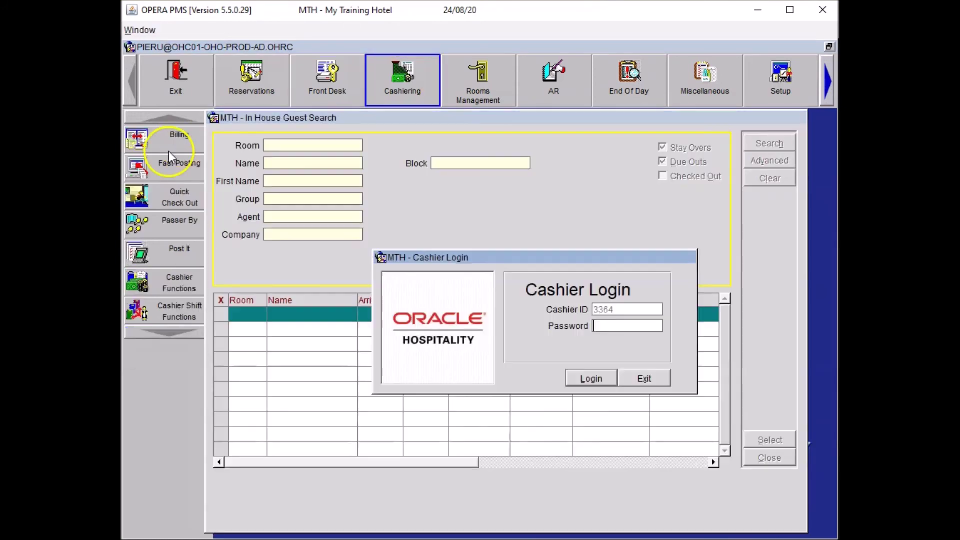
{"action": "left_click", "coordinate": [169, 151]}
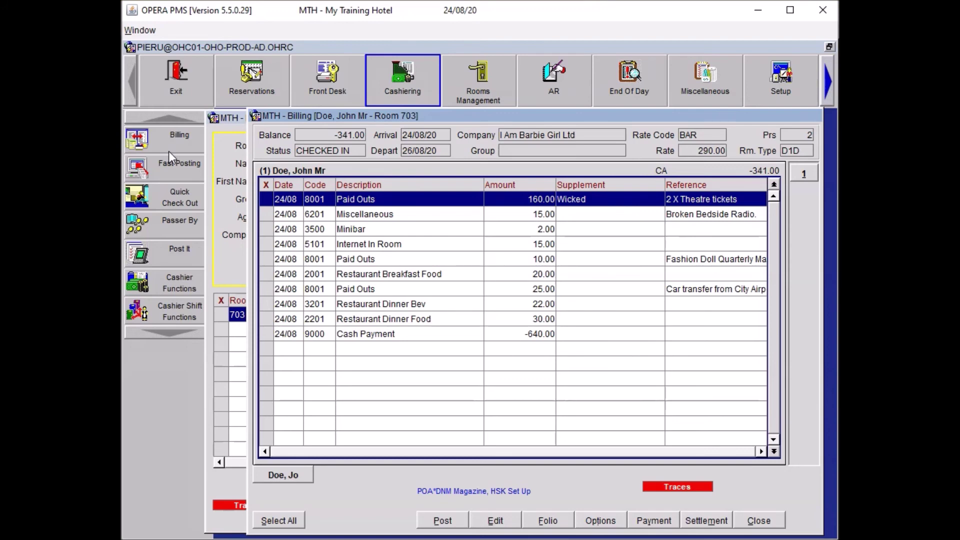
{"action": "left_click", "coordinate": [182, 163]}
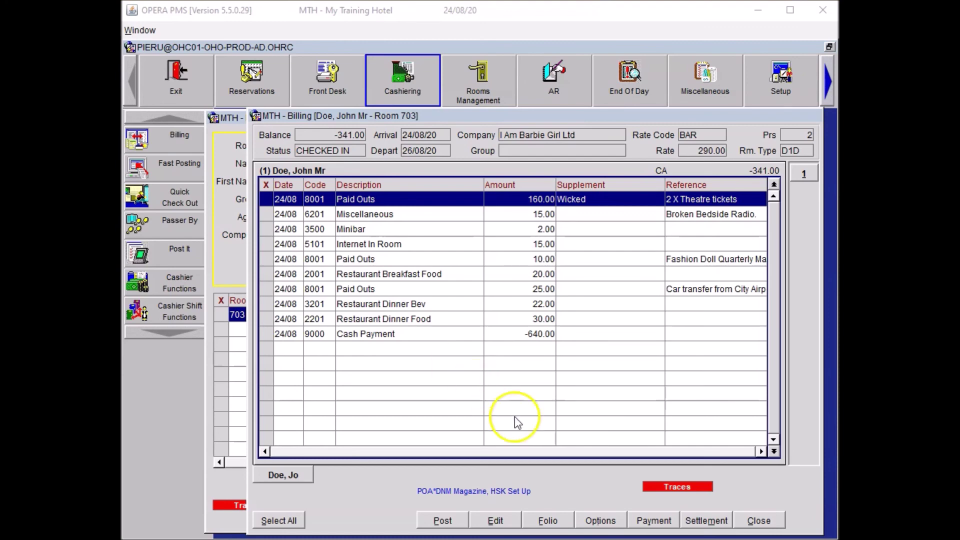
Add a window routing instruction sending charges to I Am Barbie Girl Ltd on window 2.
{"action": "left_click", "coordinate": [599, 521]}
{"action": "left_click", "coordinate": [545, 374]}
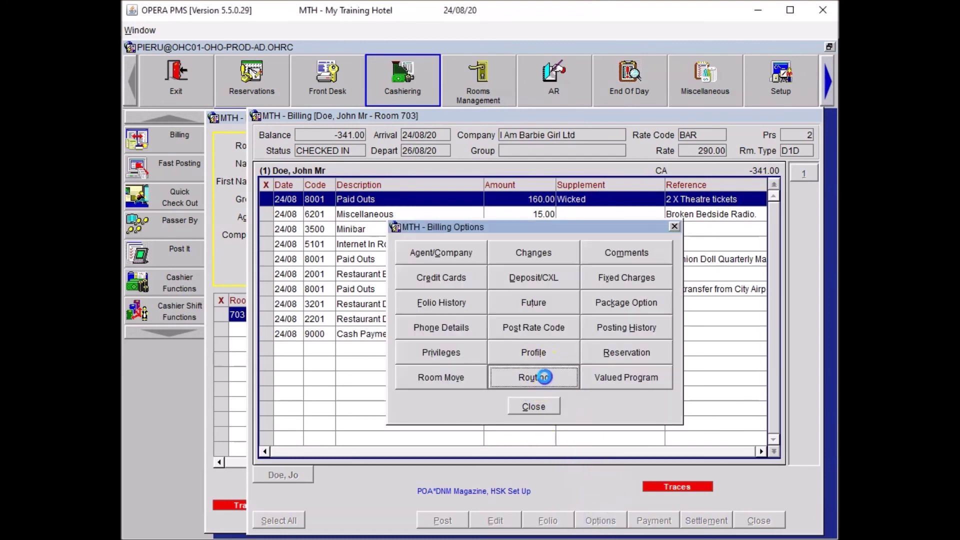
{"action": "left_click", "coordinate": [470, 178]}
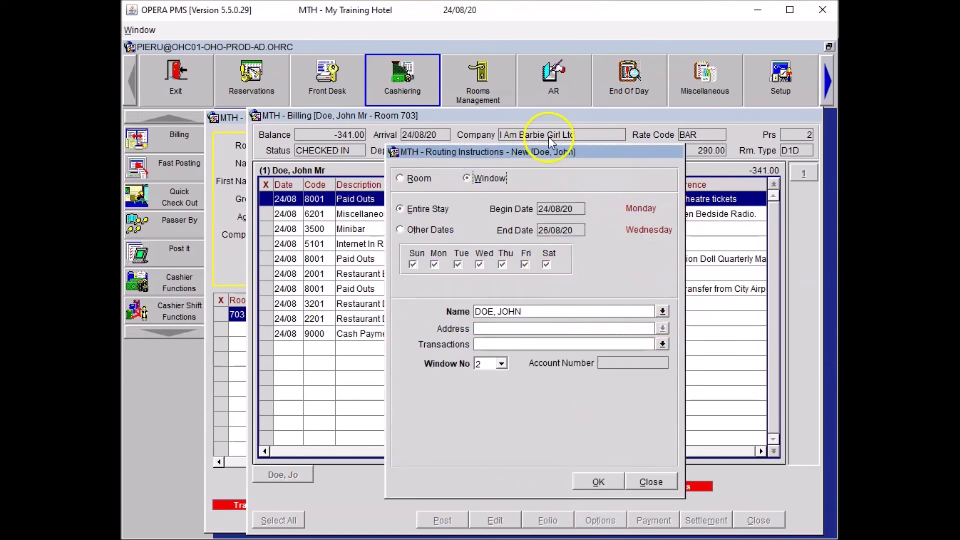
{"action": "left_click", "coordinate": [662, 311]}
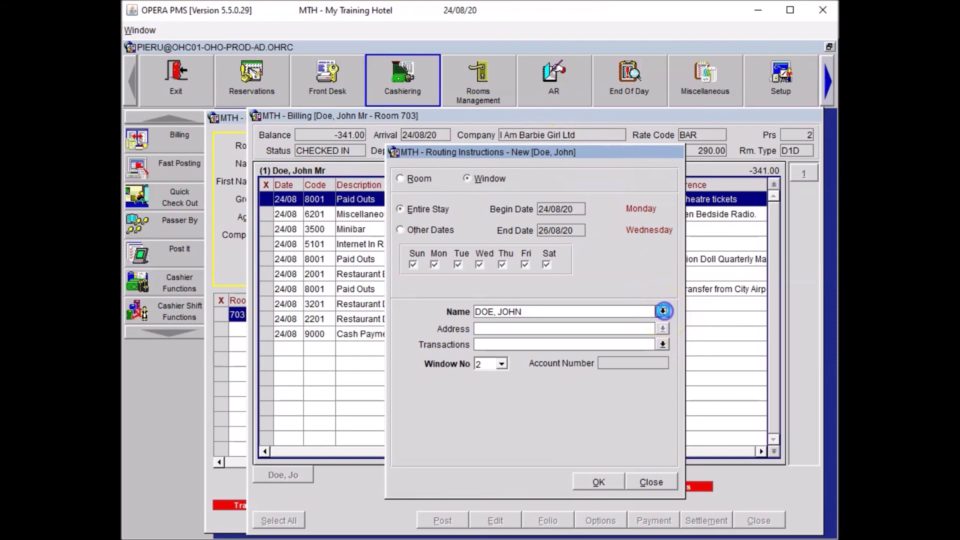
{"action": "left_click", "coordinate": [507, 423]}
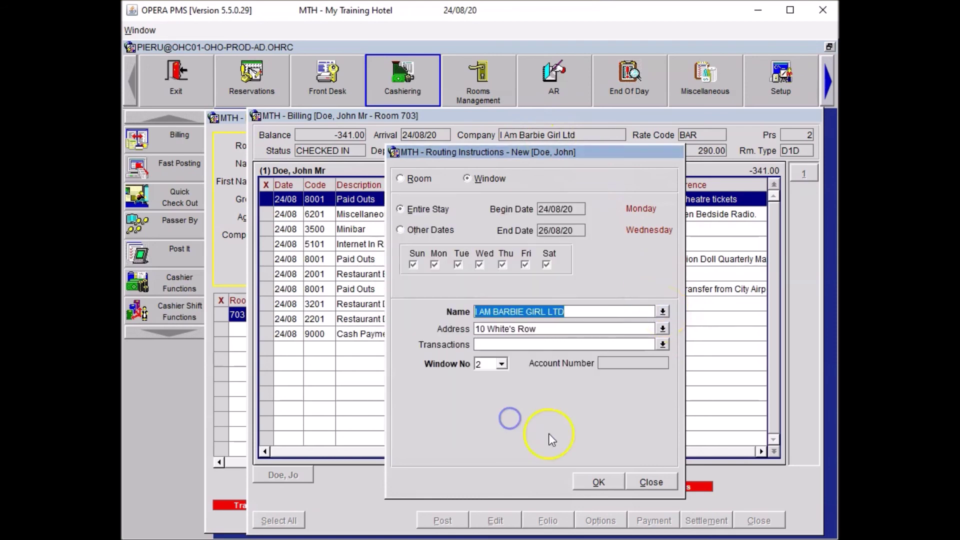
{"action": "left_click", "coordinate": [598, 483]}
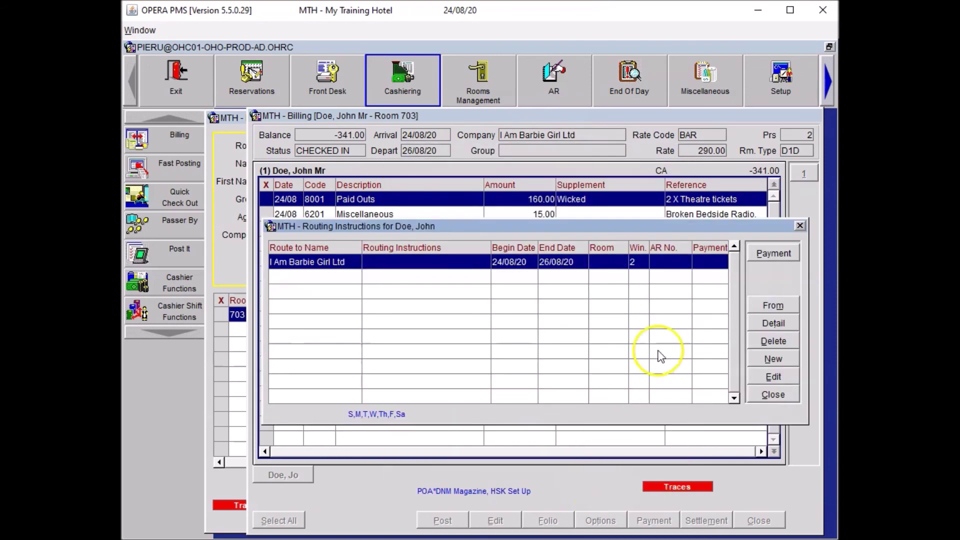
Close the routing list and billing options without refreshing the folios.
{"action": "left_click", "coordinate": [773, 394]}
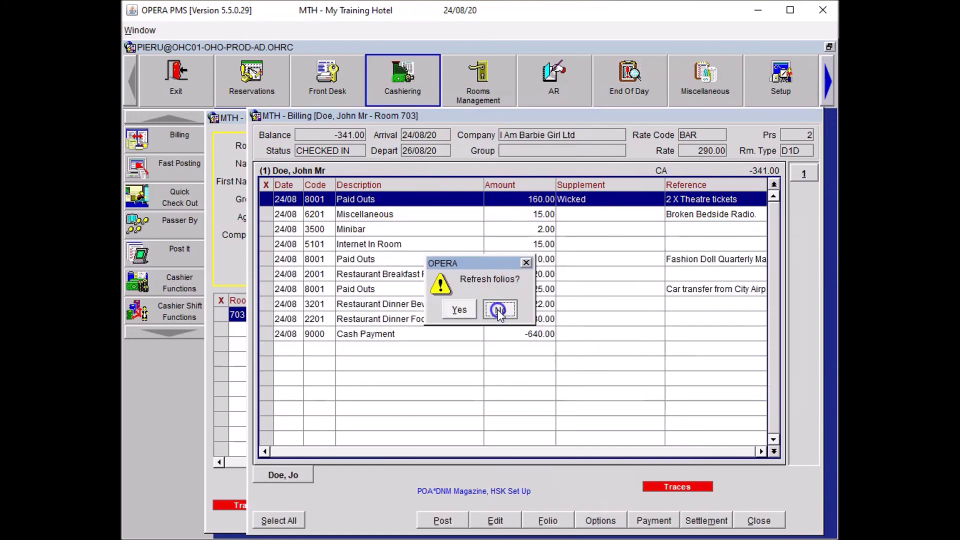
{"action": "left_click", "coordinate": [497, 310]}
{"action": "left_click", "coordinate": [534, 407]}
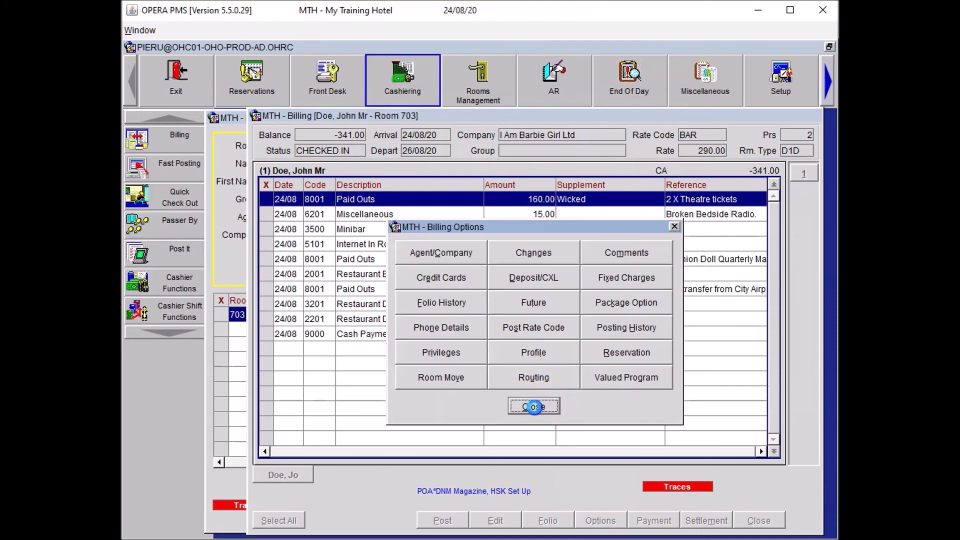
{"action": "right_click", "coordinate": [514, 356]}
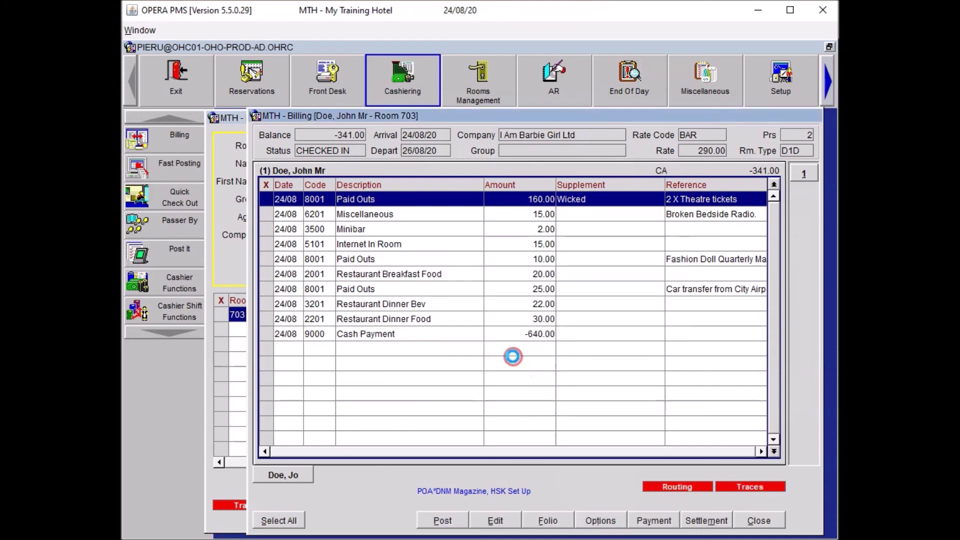
Open folio window 2 and move Restaurant Dinner Food 30.00 and Breakfast Food 20.00 onto it.
{"action": "left_click", "coordinate": [524, 131]}
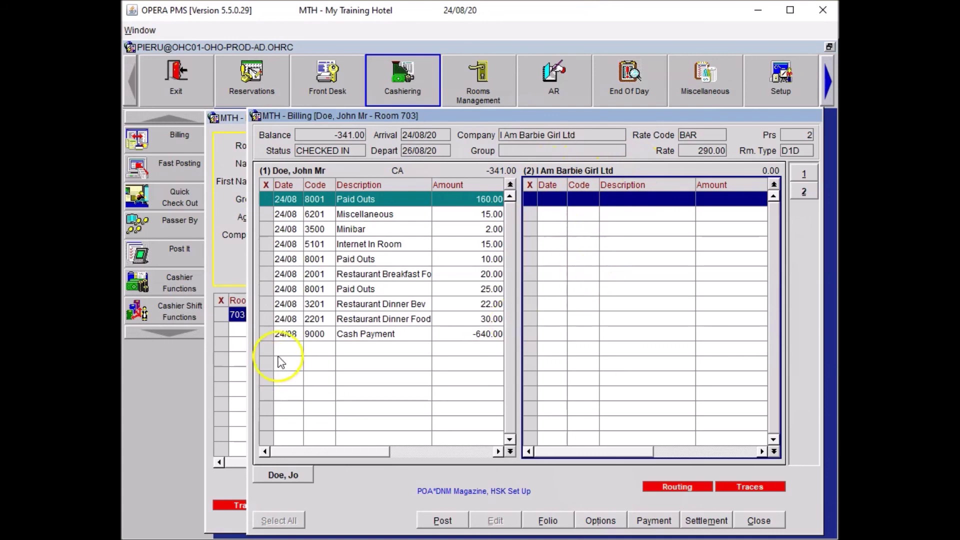
{"action": "left_click", "coordinate": [269, 319]}
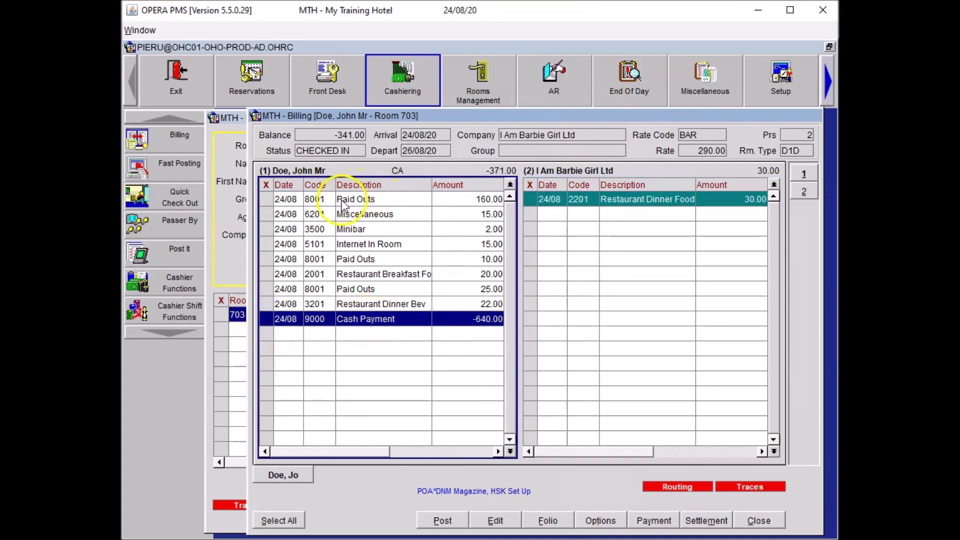
{"action": "left_click", "coordinate": [351, 278]}
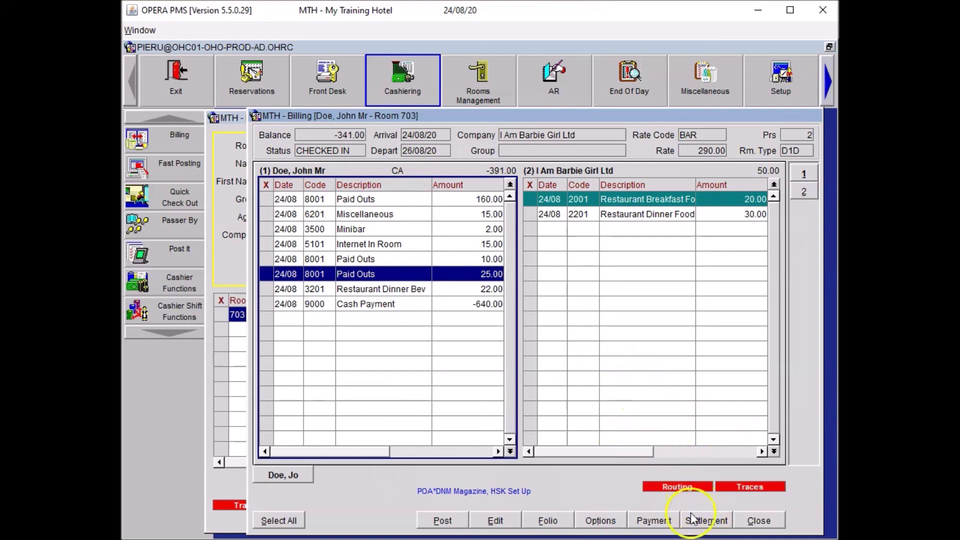
{"action": "left_click", "coordinate": [704, 521]}
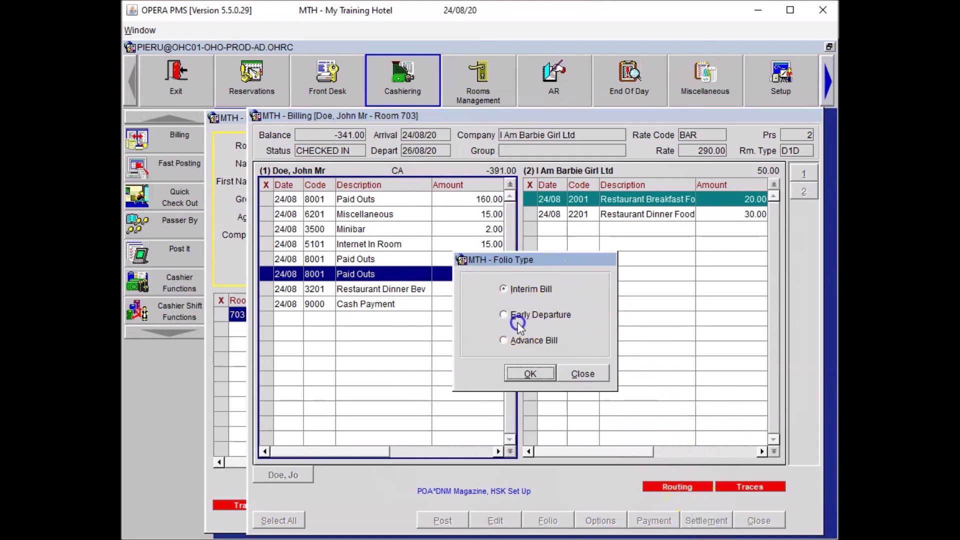
Post the room and tax charges as an Early Departure bill without taking payment.
{"action": "left_click", "coordinate": [518, 323]}
{"action": "left_click", "coordinate": [527, 376]}
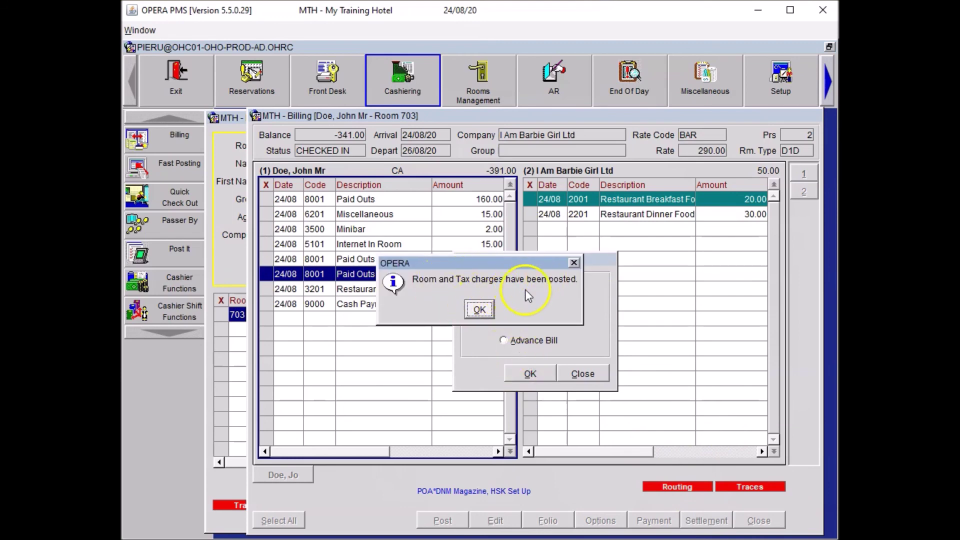
{"action": "left_click", "coordinate": [479, 310]}
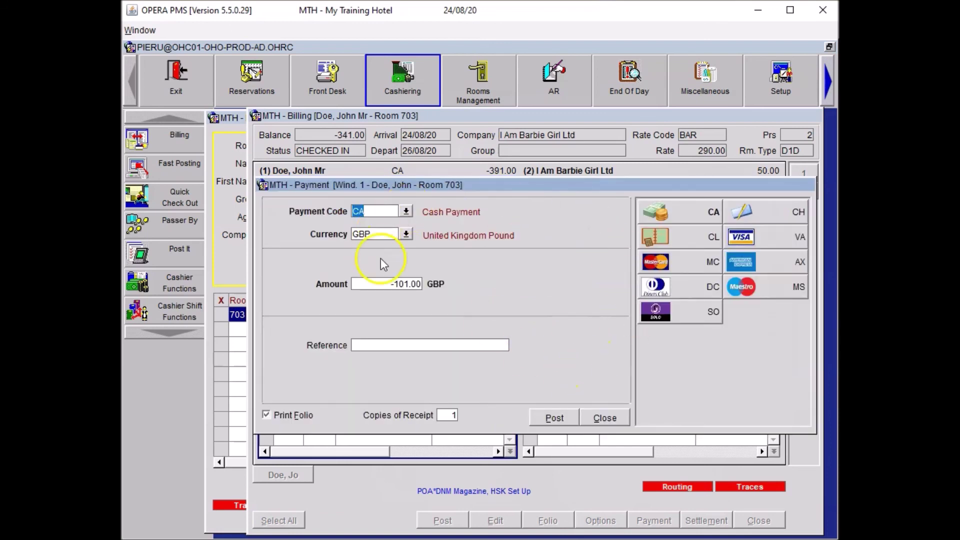
{"action": "left_click", "coordinate": [611, 416]}
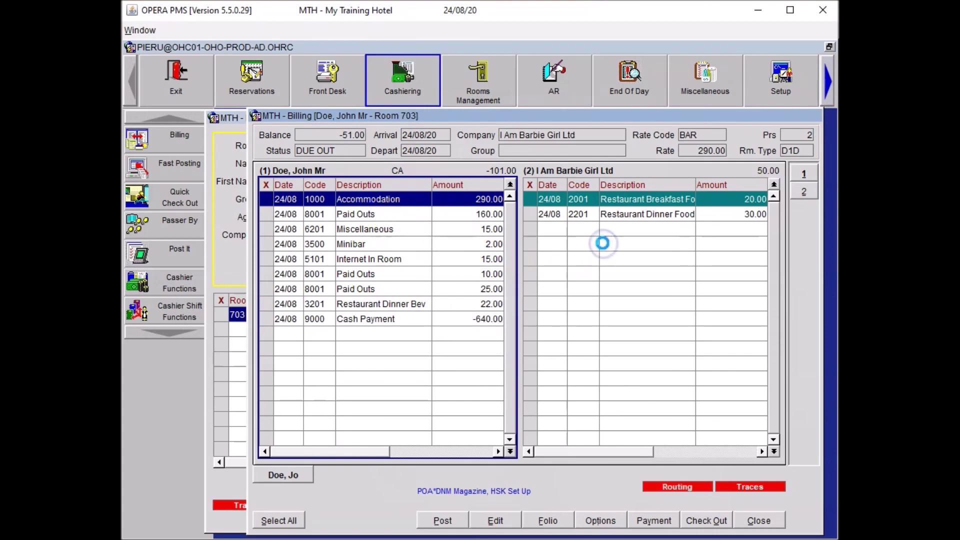
Move Accommodation 290.00 to the company's window 2, then close billing and guest search.
{"action": "left_click", "coordinate": [610, 283]}
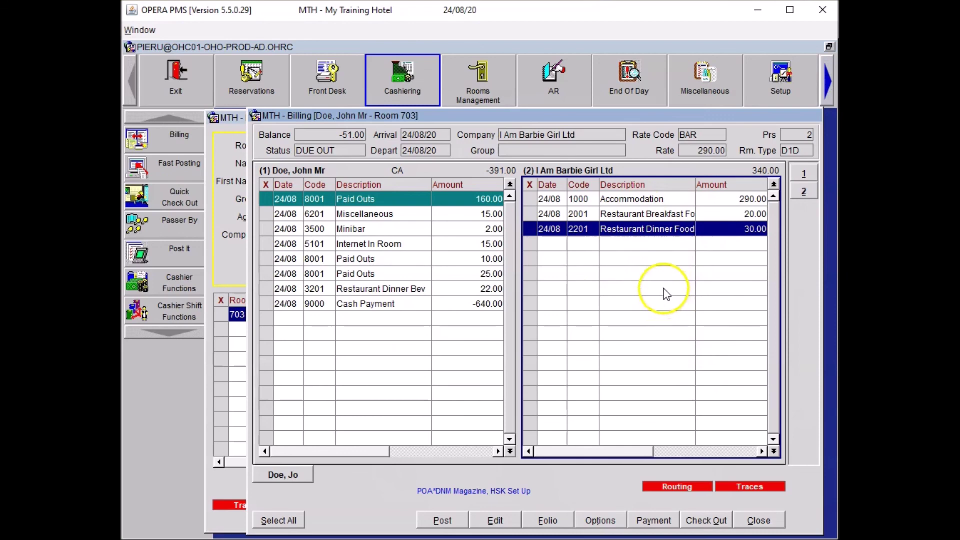
{"action": "left_click", "coordinate": [745, 512]}
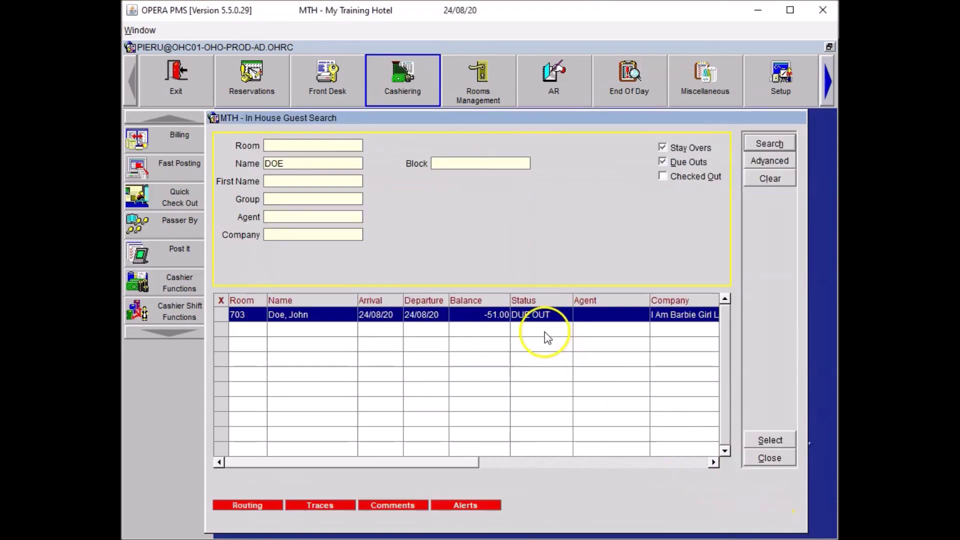
{"action": "left_click", "coordinate": [767, 457]}
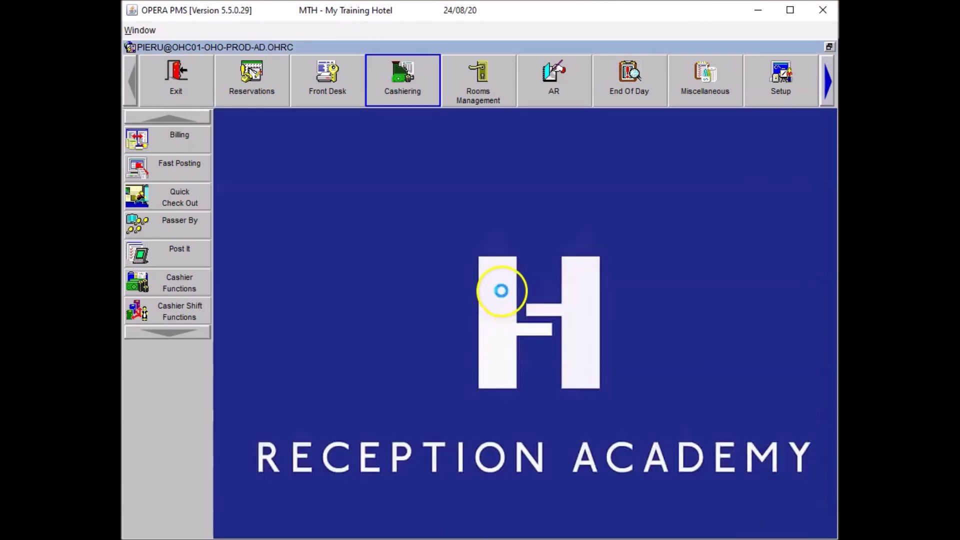